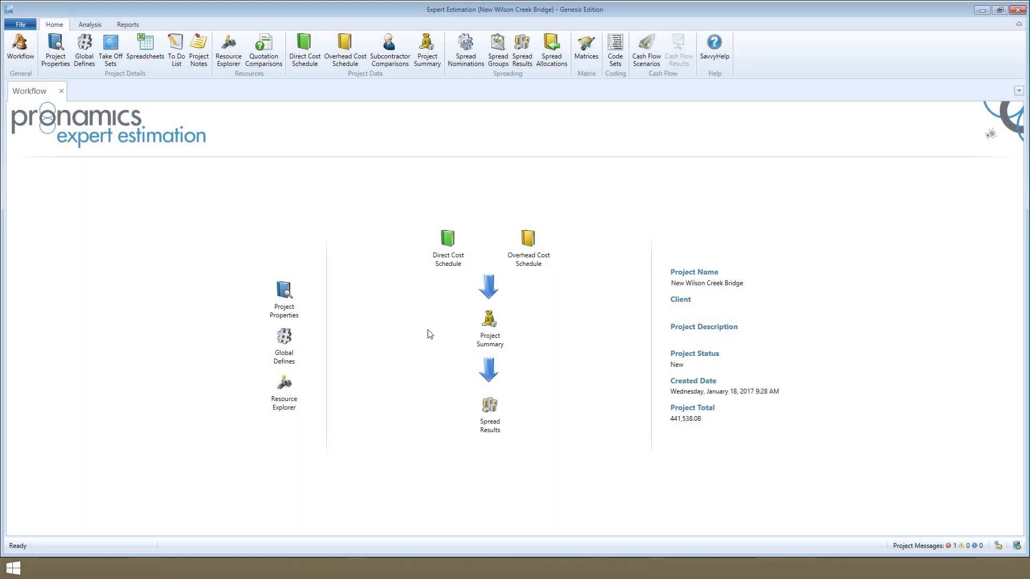
Open the Direct Cost Schedule for the New Wilson Creek Bridge project.
{"action": "left_click", "coordinate": [442, 274]}
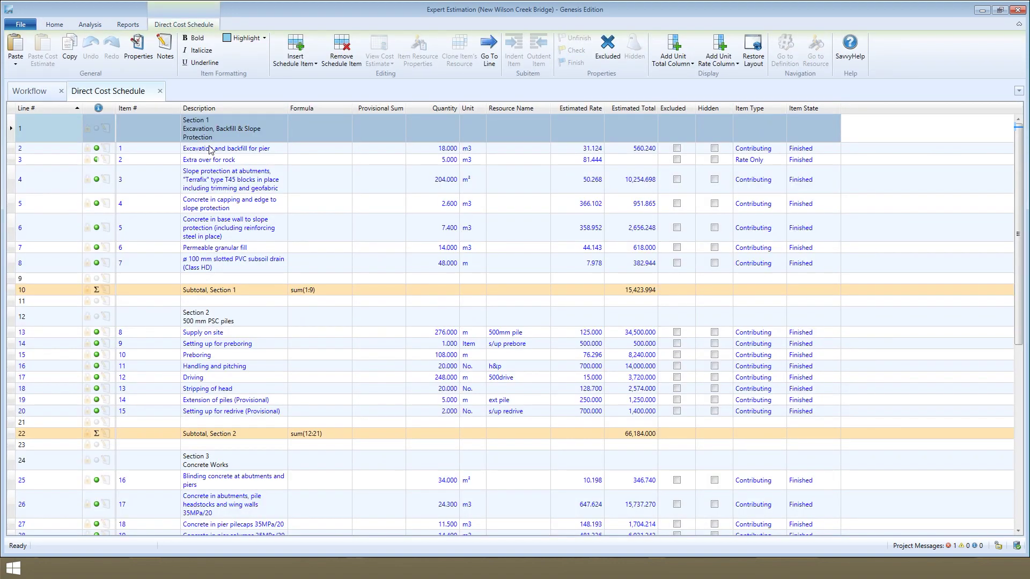
{"action": "left_click", "coordinate": [216, 148]}
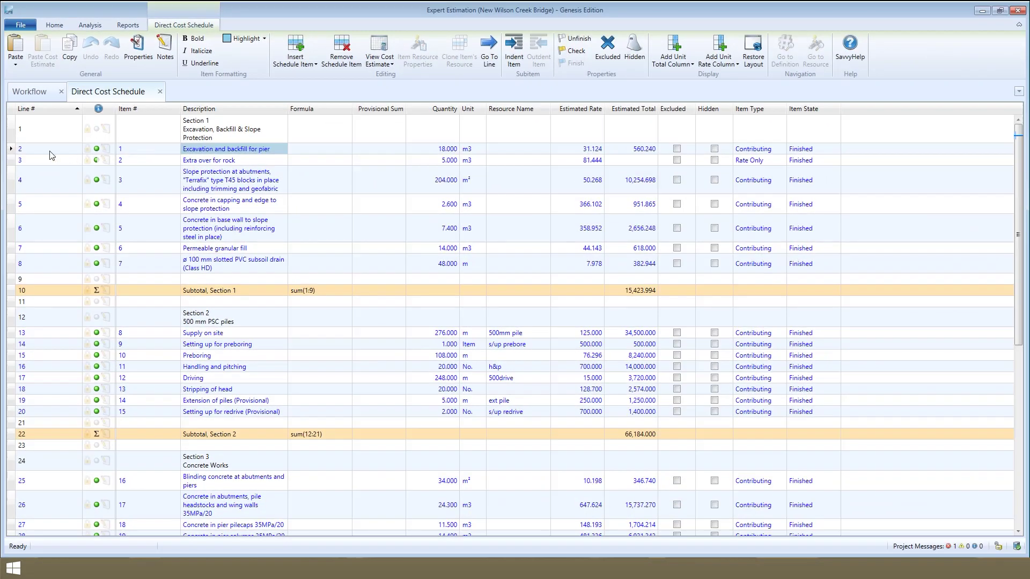
{"action": "left_click", "coordinate": [49, 151]}
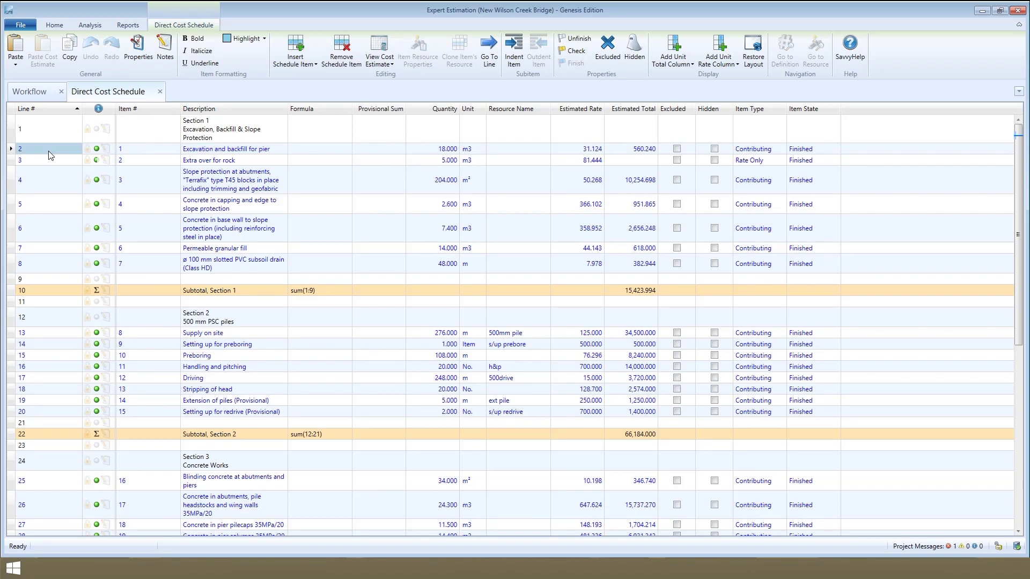
{"action": "double_click", "coordinate": [49, 152]}
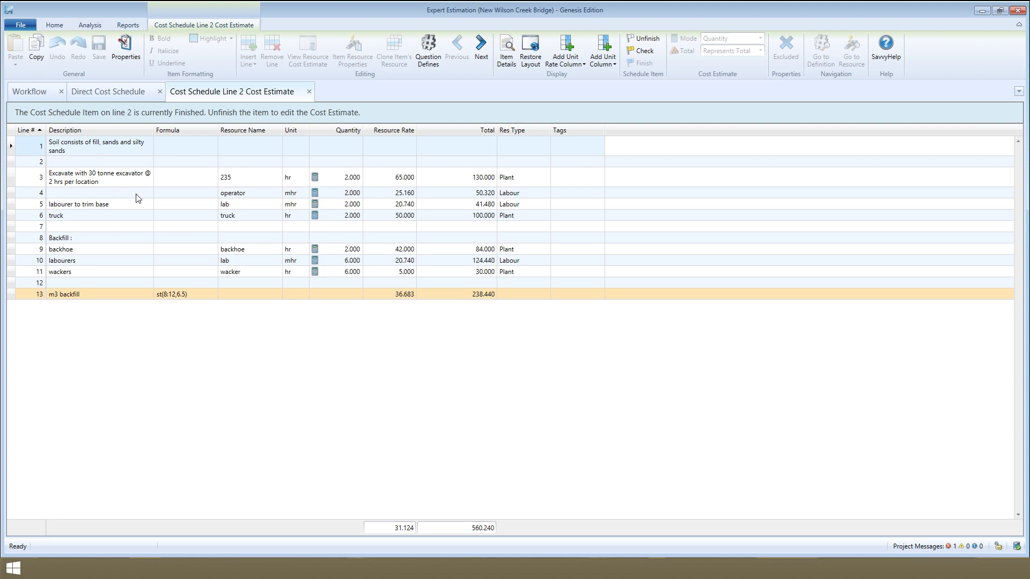
Show the item details above line 2's Excavation and backfill for pier estimate.
{"action": "left_click", "coordinate": [507, 58]}
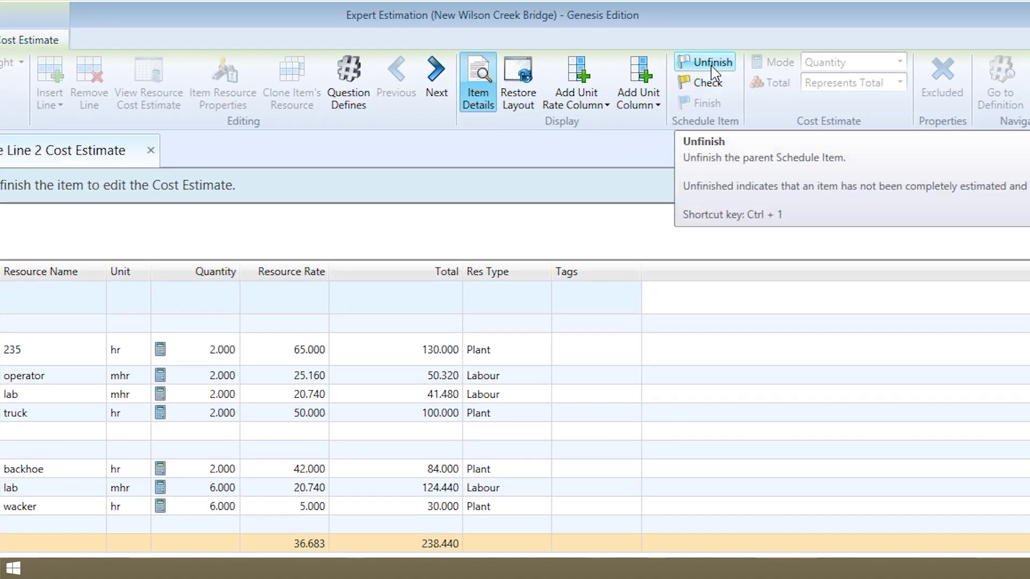
Unfinish line 2's estimate and add empty estimate lines 14 through 20.
{"action": "left_click", "coordinate": [712, 65]}
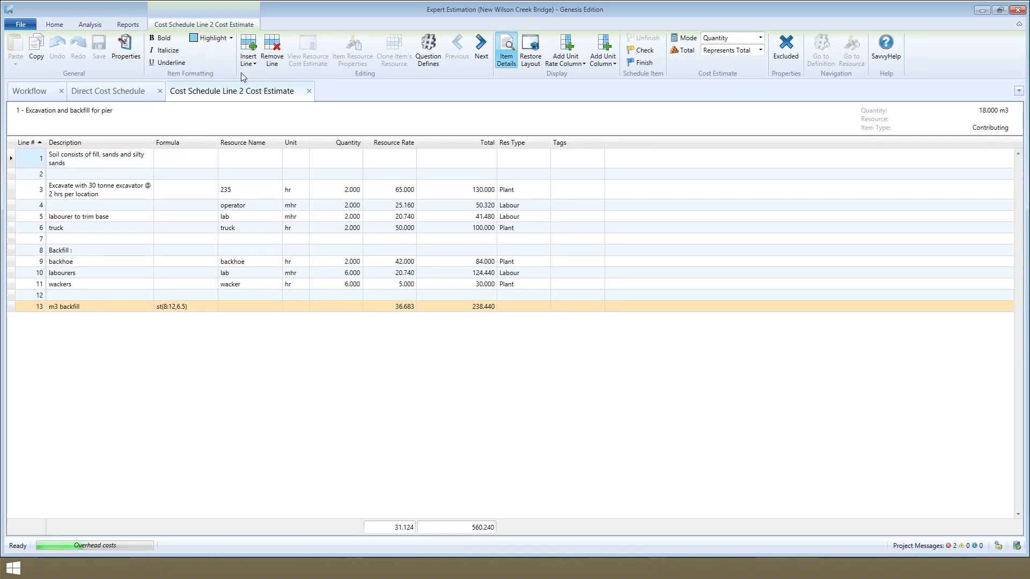
{"action": "left_click", "coordinate": [249, 64]}
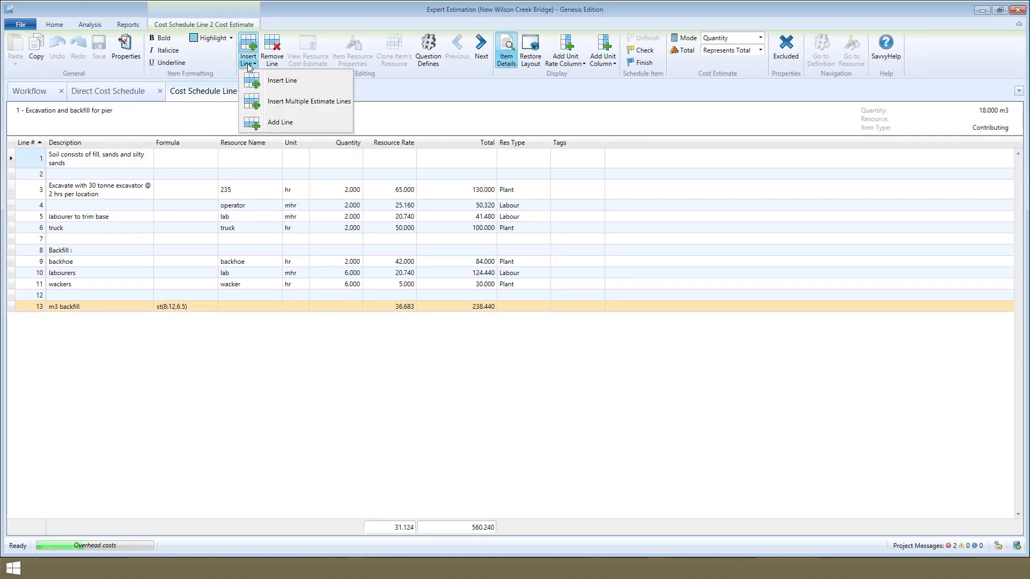
{"action": "left_click", "coordinate": [333, 121]}
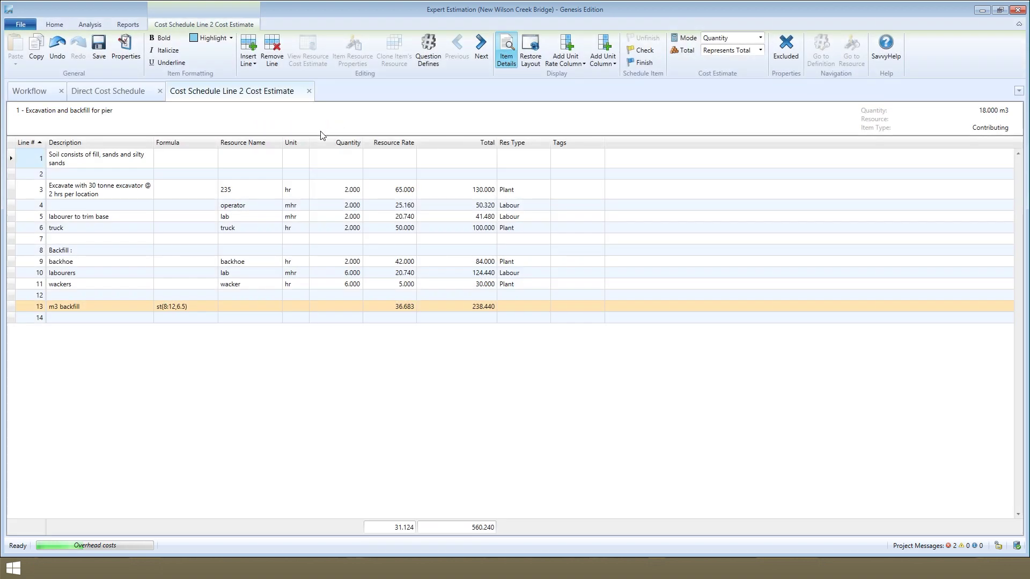
{"action": "left_click", "coordinate": [134, 320]}
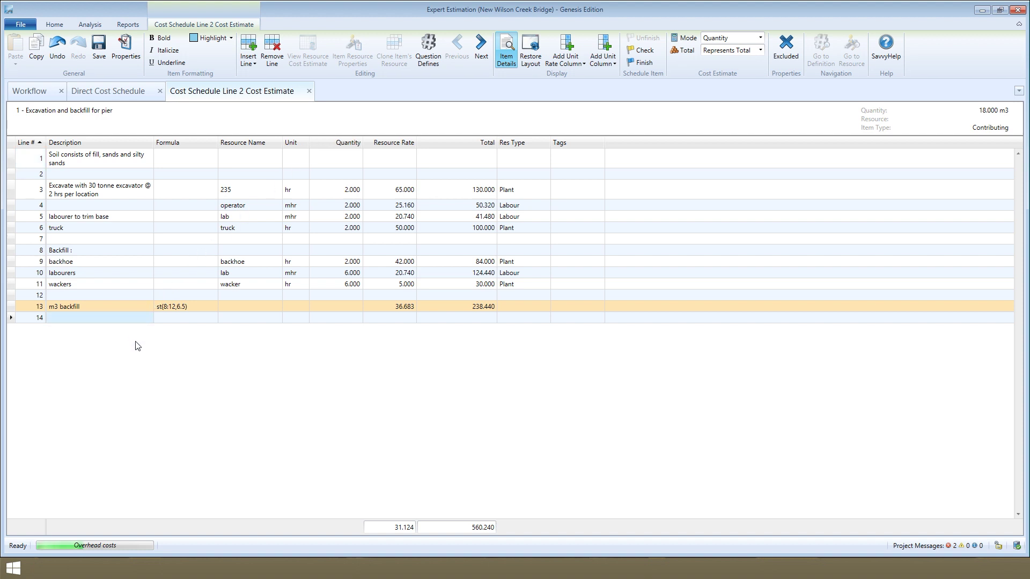
{"action": "key", "text": "Down"}
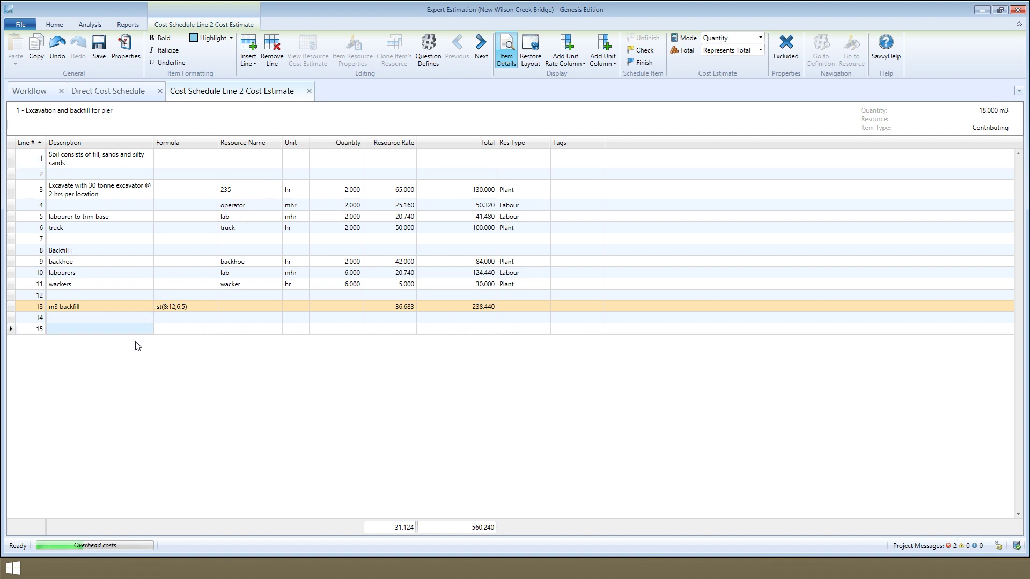
{"action": "key", "text": "Down"}
{"action": "key", "text": "Down"}
{"action": "key", "text": "Down"}
{"action": "key", "text": "Down"}
{"action": "key", "text": "Down"}
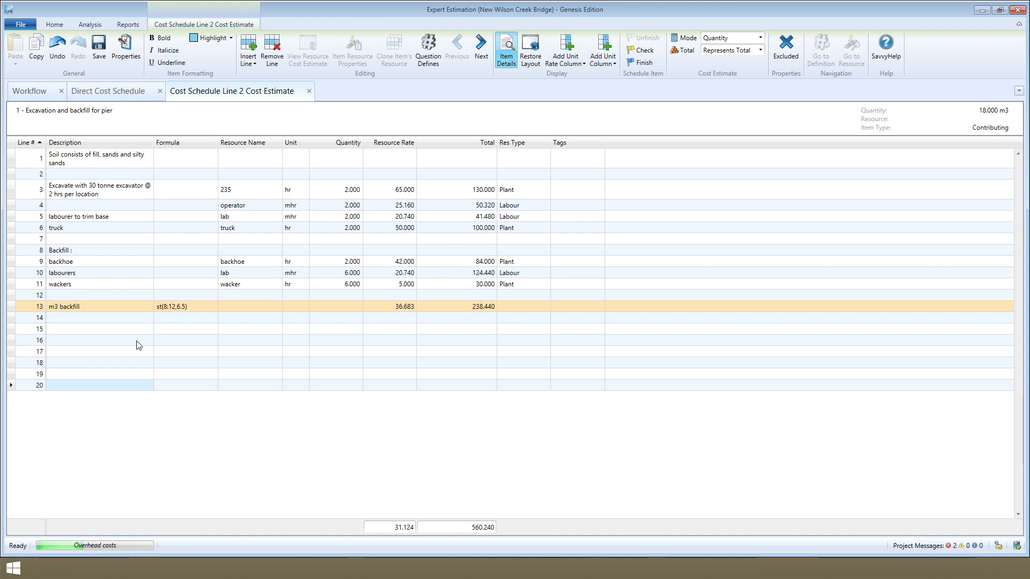
Describe line 15 as 'Add supervision as required' and assign it the lab resource.
{"action": "left_click", "coordinate": [136, 335]}
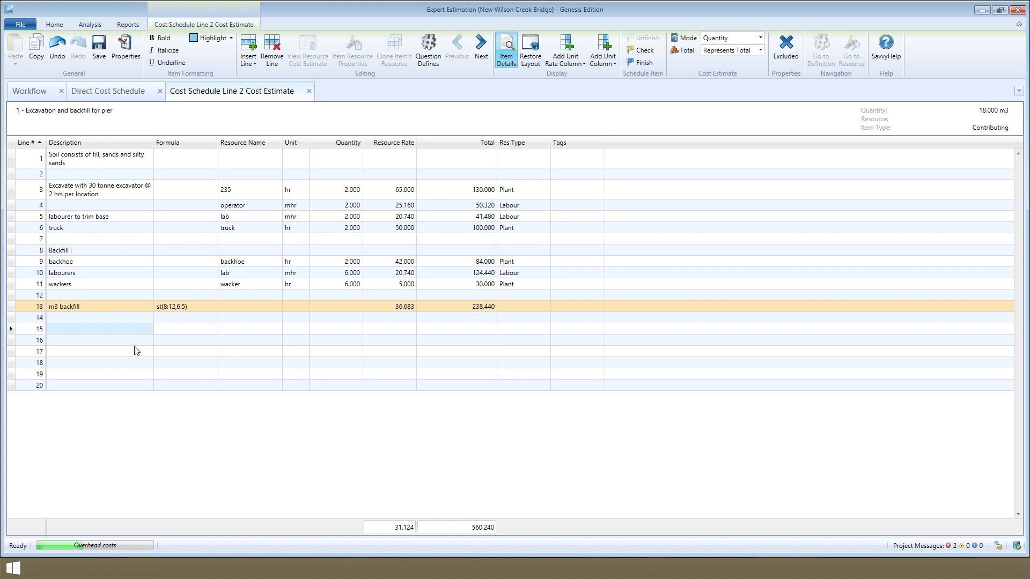
{"action": "type", "text": "Add supervision "}
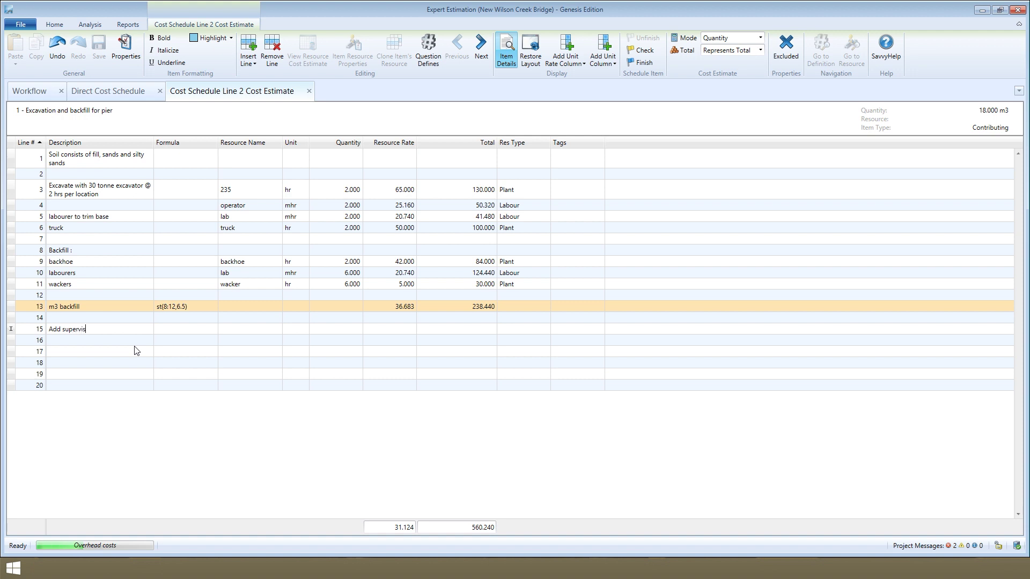
{"action": "type", "text": "as required"}
{"action": "key", "text": "Tab"}
{"action": "key", "text": "Tab"}
{"action": "type", "text": "lab"}
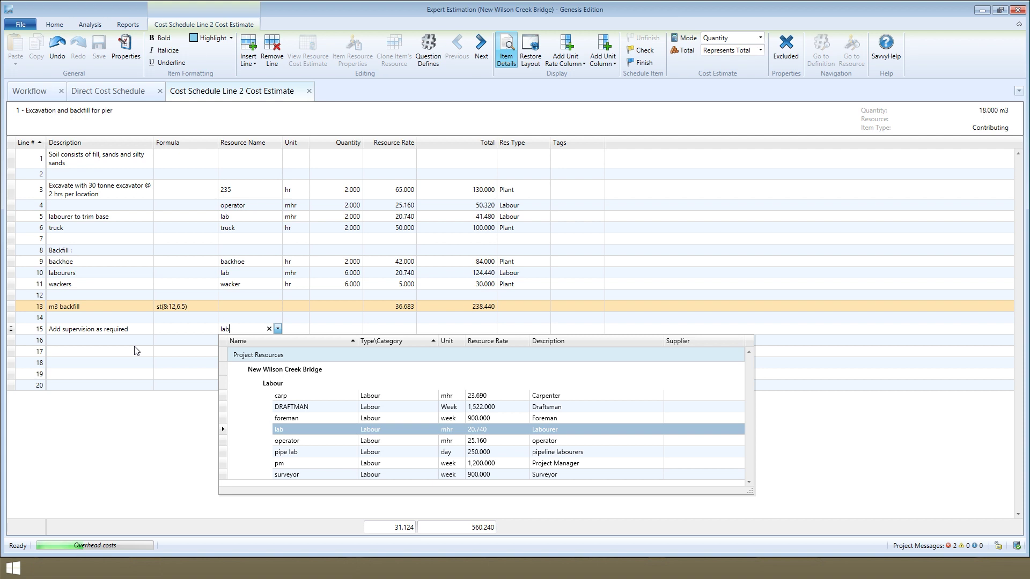
{"action": "key", "text": "Down"}
{"action": "key", "text": "Down"}
{"action": "key", "text": "Up"}
{"action": "key", "text": "Up"}
{"action": "key", "text": "Up"}
{"action": "key", "text": "Down"}
{"action": "key", "text": "Return"}
{"action": "key", "text": "Tab"}
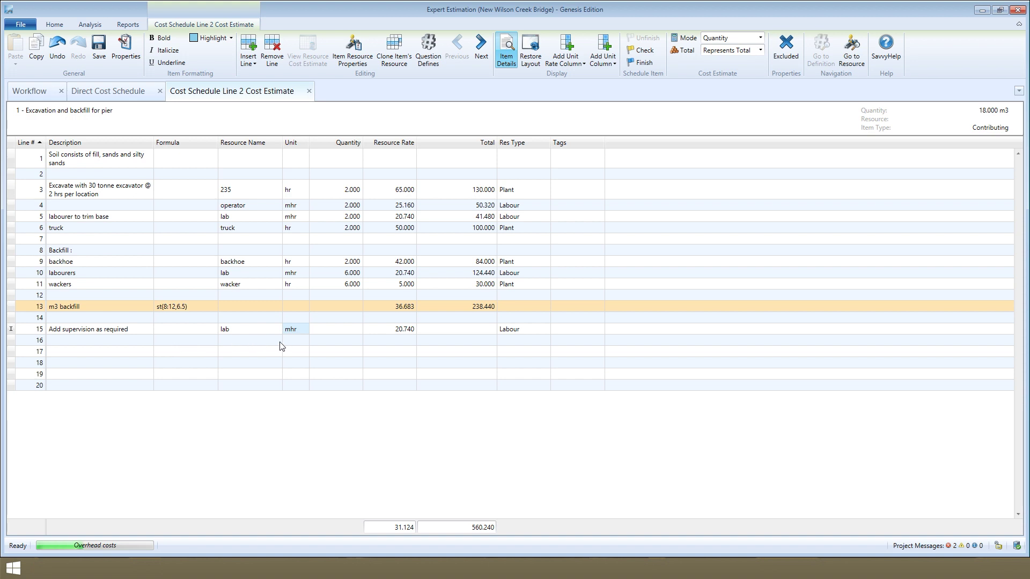
Enter quantity 10 on line 15, giving 207.40 and an estimate total of 767.64.
{"action": "left_click", "coordinate": [383, 331]}
{"action": "left_click", "coordinate": [341, 332]}
{"action": "type", "text": "10"}
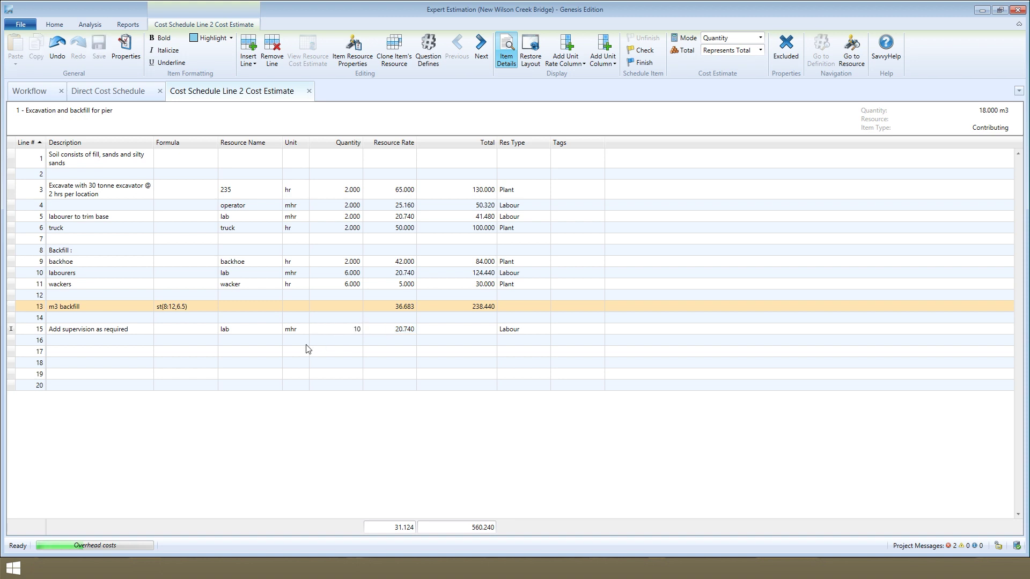
{"action": "key", "text": "Return"}
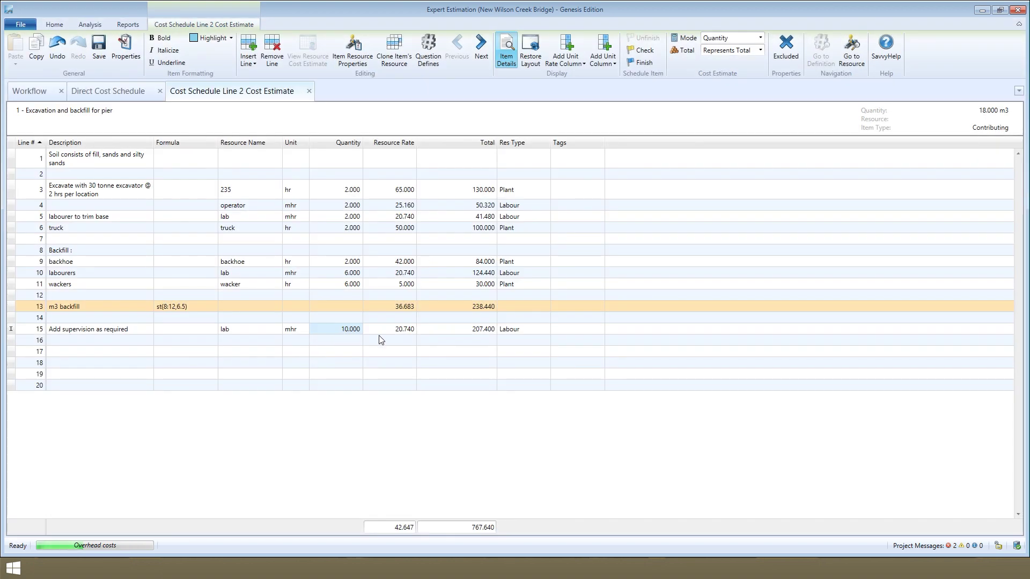
{"action": "left_click", "coordinate": [388, 332]}
{"action": "left_click", "coordinate": [459, 334]}
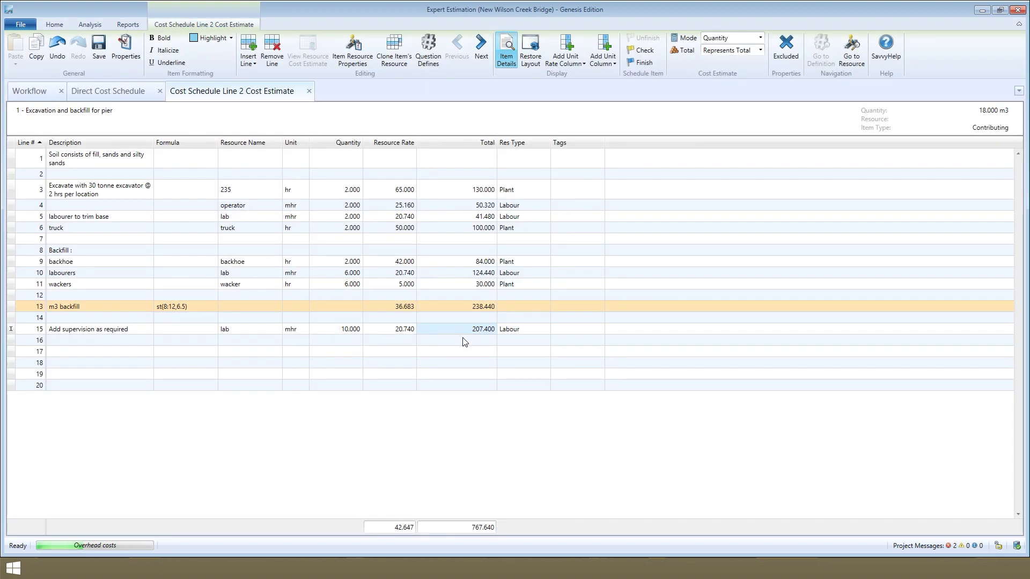
{"action": "left_click", "coordinate": [479, 531]}
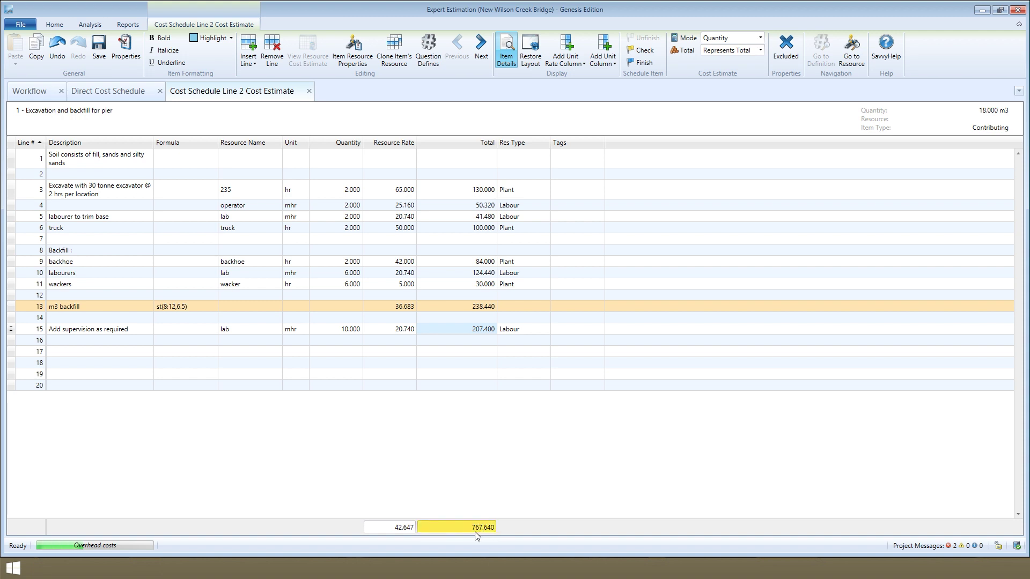
{"action": "left_click", "coordinate": [394, 531]}
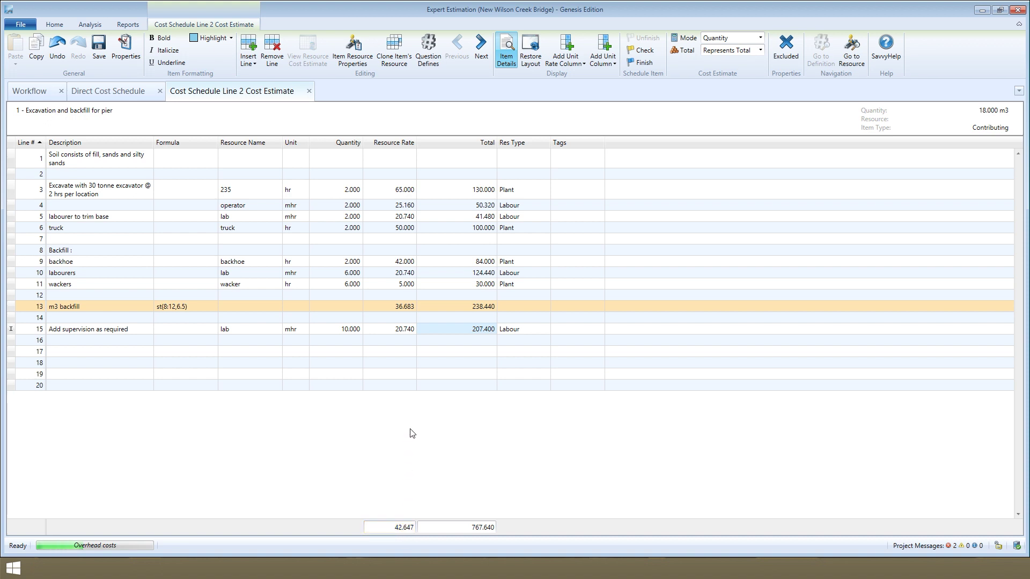
{"action": "left_click", "coordinate": [249, 330]}
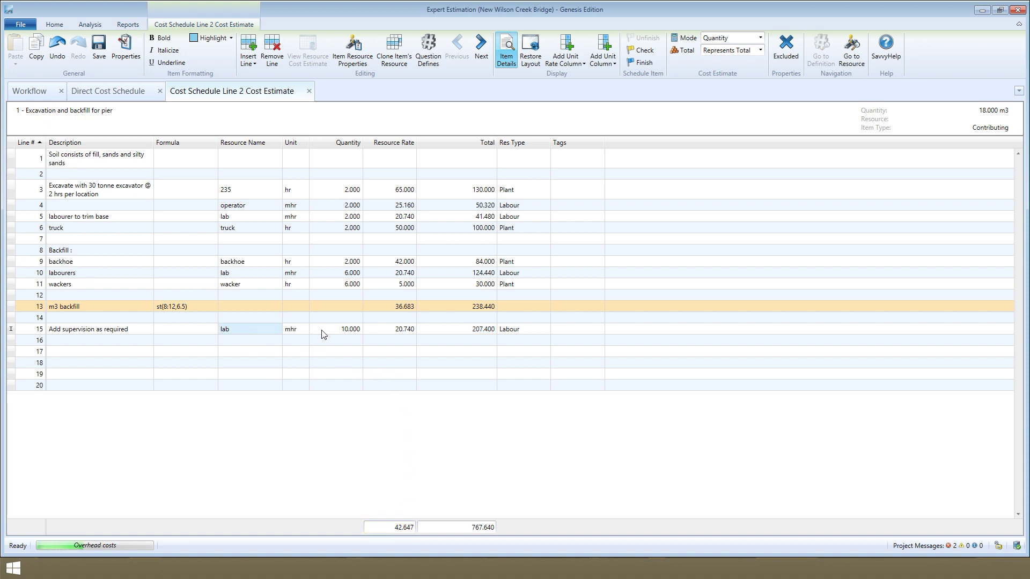
Change the lab resource's base rate from 20.74 to 25.50 and apply it.
{"action": "left_click", "coordinate": [339, 335]}
{"action": "left_click", "coordinate": [384, 334]}
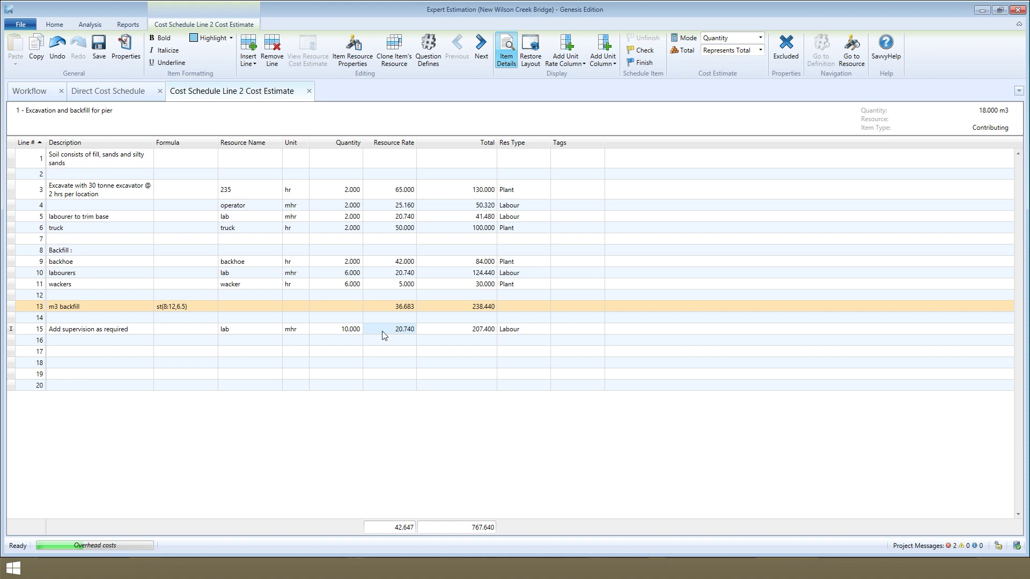
{"action": "left_click", "coordinate": [45, 332]}
{"action": "left_click", "coordinate": [295, 332]}
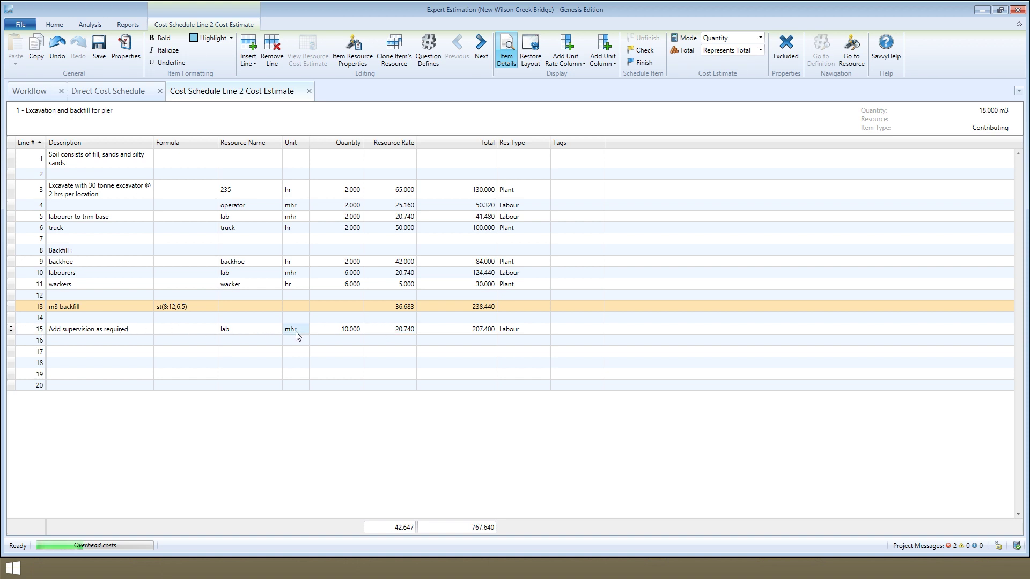
{"action": "left_click", "coordinate": [382, 332]}
{"action": "double_click", "coordinate": [382, 332]}
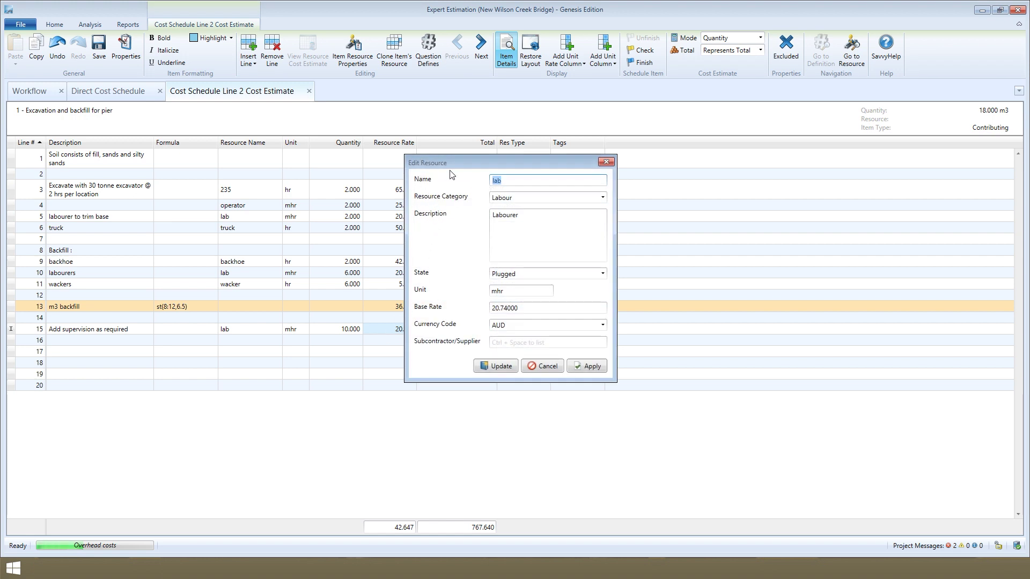
{"action": "left_click", "coordinate": [525, 307]}
{"action": "type", "text": "2"}
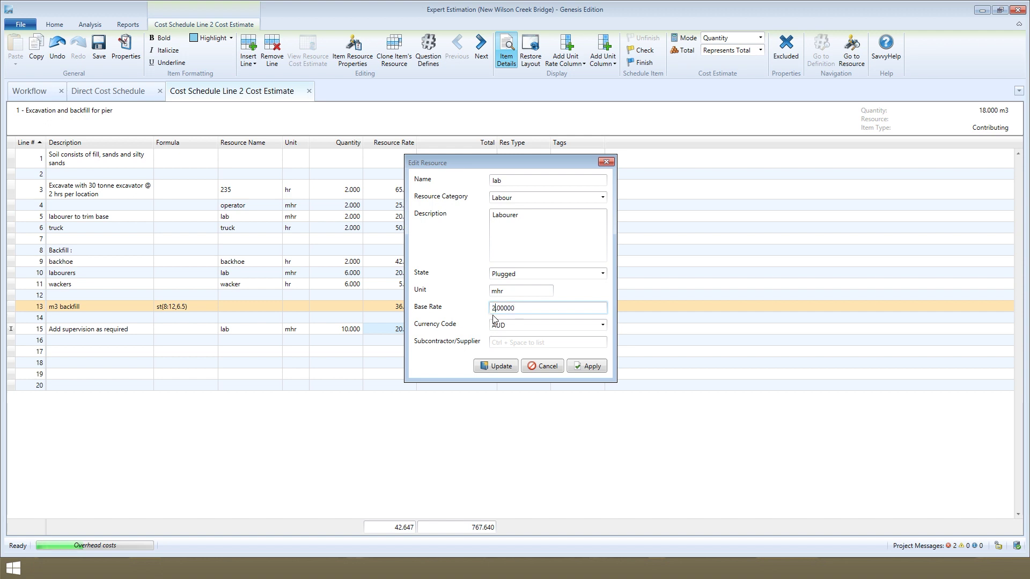
{"action": "type", "text": ".50"}
{"action": "left_click", "coordinate": [586, 366]}
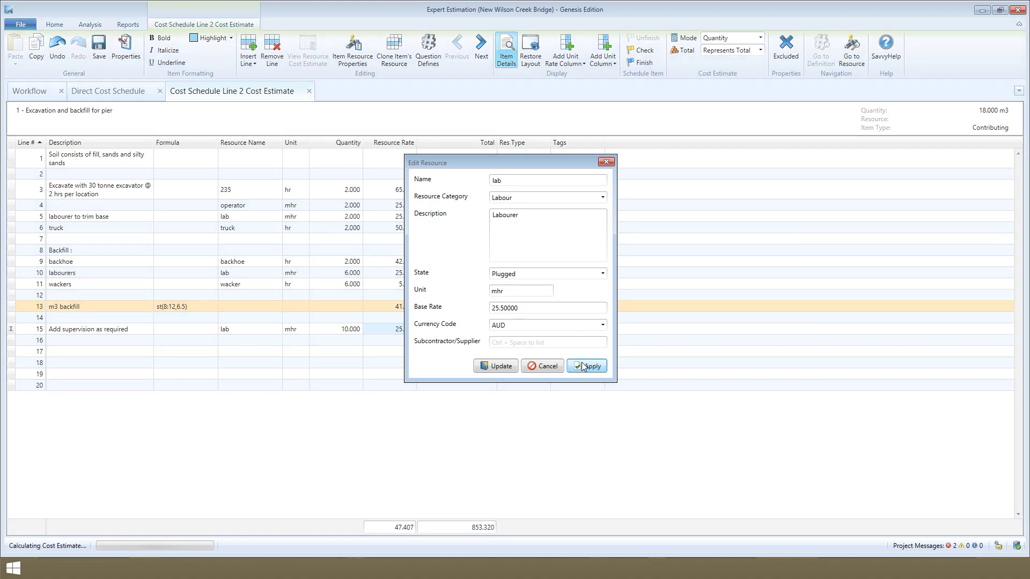
{"action": "left_click", "coordinate": [498, 368]}
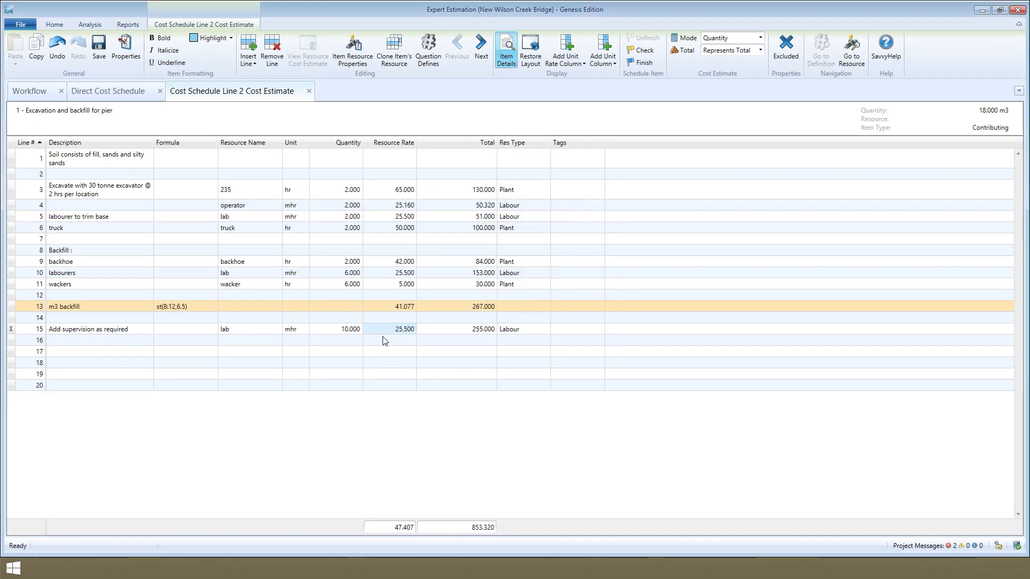
Switch line 15 to a new Labour resource 'supervisor' at 55.00 per mhr.
{"action": "left_click", "coordinate": [256, 333]}
{"action": "left_click", "coordinate": [256, 334]}
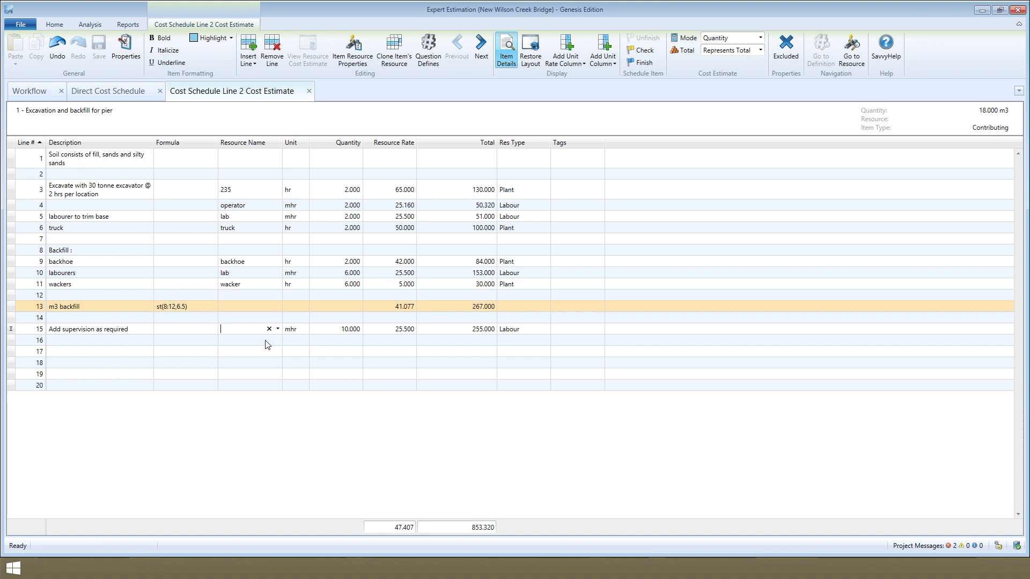
{"action": "type", "text": "supe"}
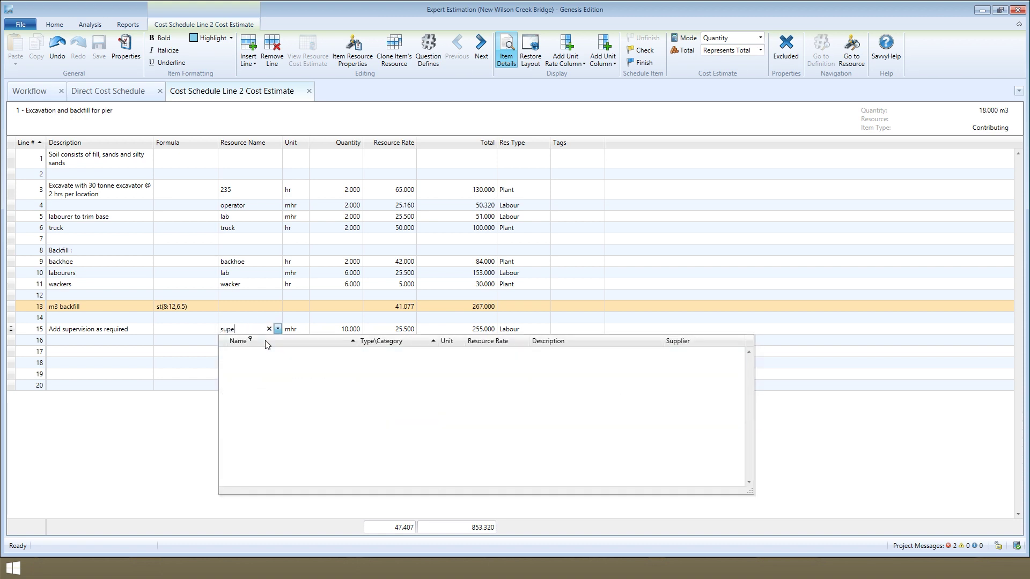
{"action": "type", "text": "rvisor"}
{"action": "key", "text": "Escape"}
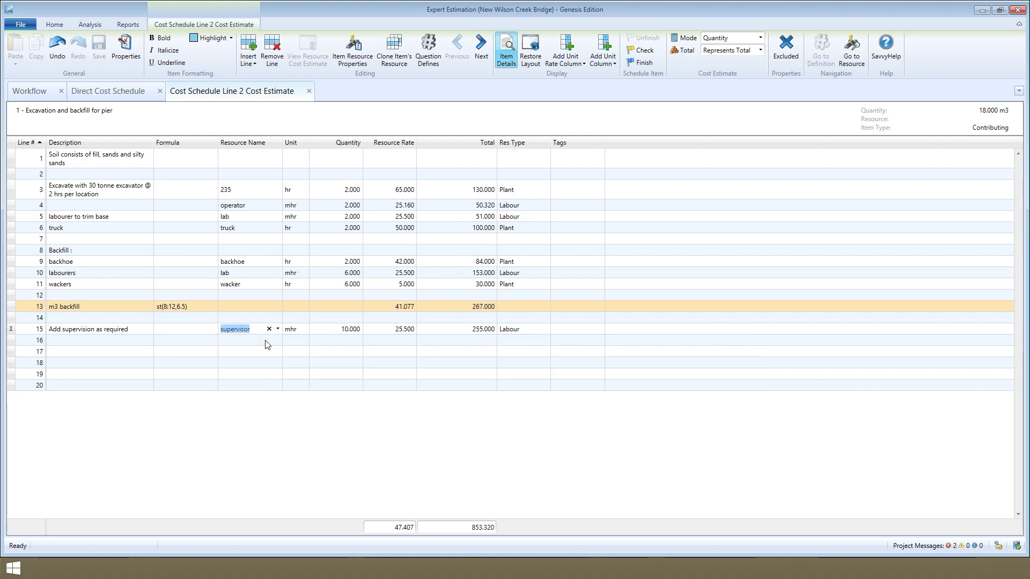
{"action": "key", "text": "Return"}
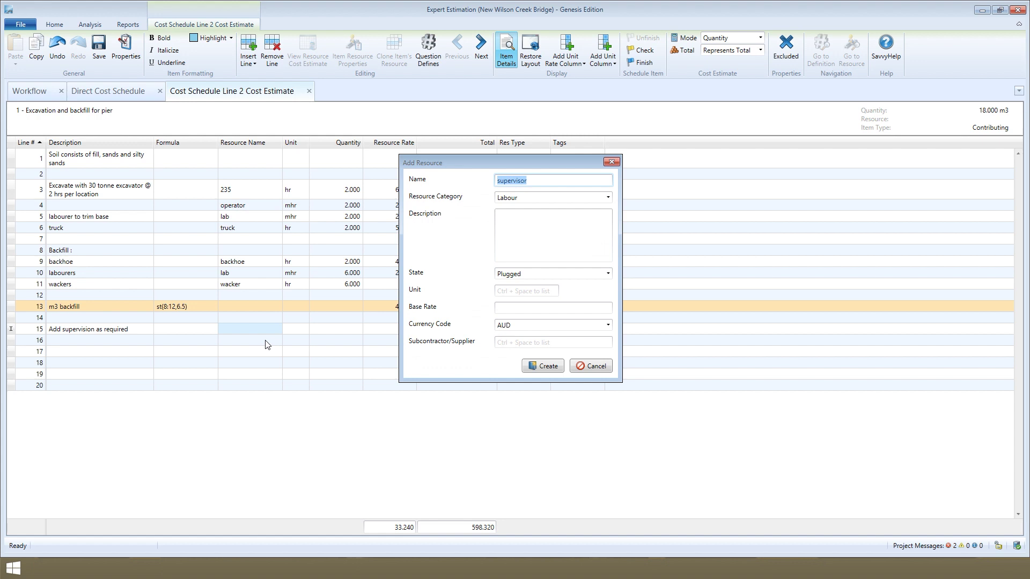
{"action": "key", "text": "Tab"}
{"action": "key", "text": "Tab"}
{"action": "key", "text": "Tab"}
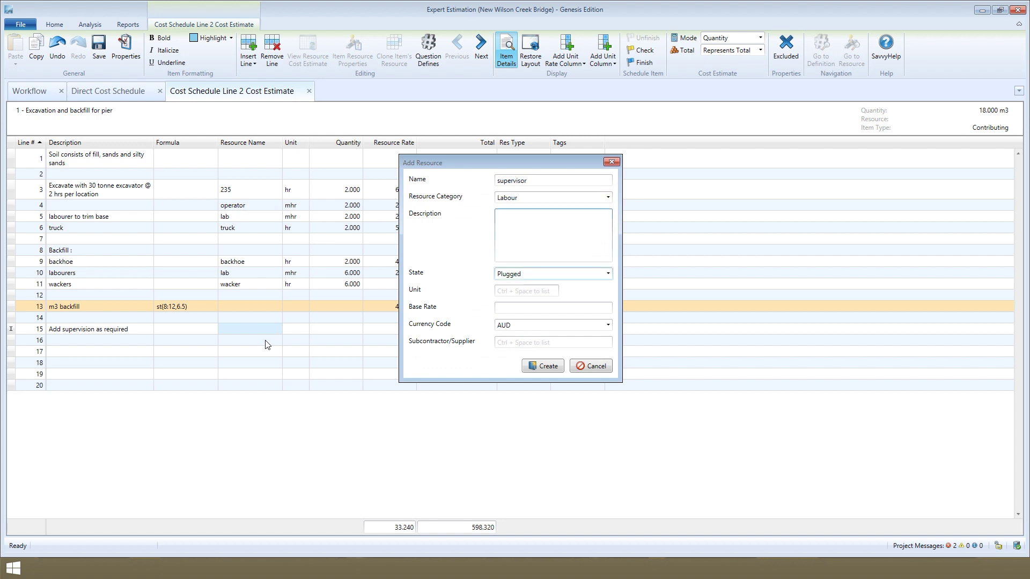
{"action": "key", "text": "Tab"}
{"action": "type", "text": "mhr"}
{"action": "key", "text": "Tab"}
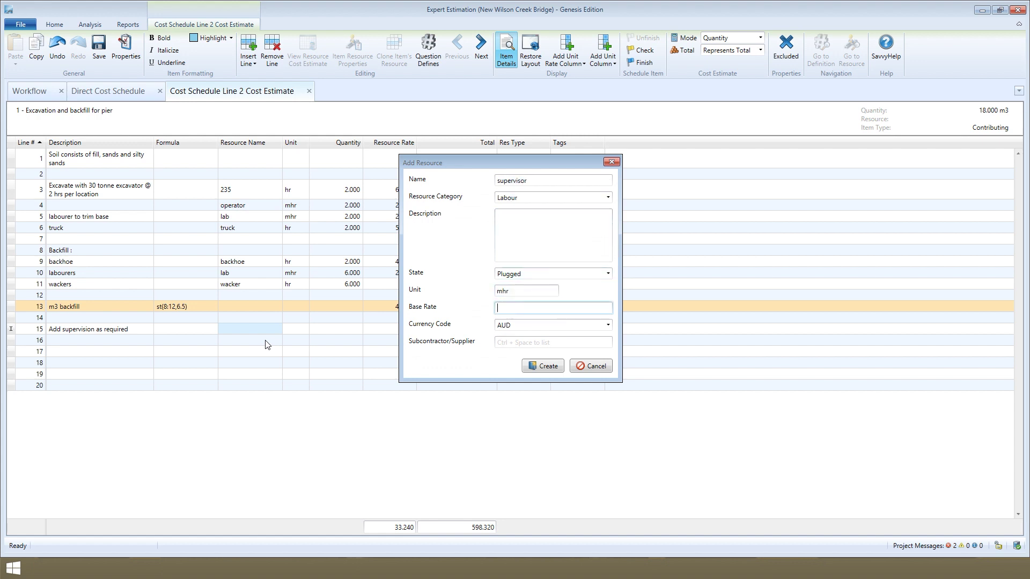
{"action": "type", "text": "5"}
{"action": "type", "text": "5"}
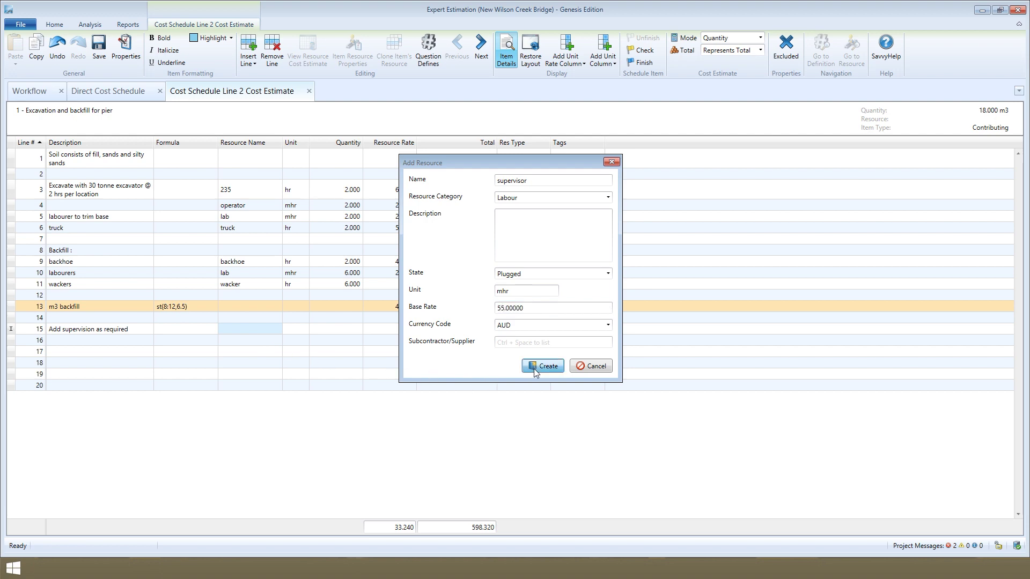
{"action": "left_click", "coordinate": [534, 368]}
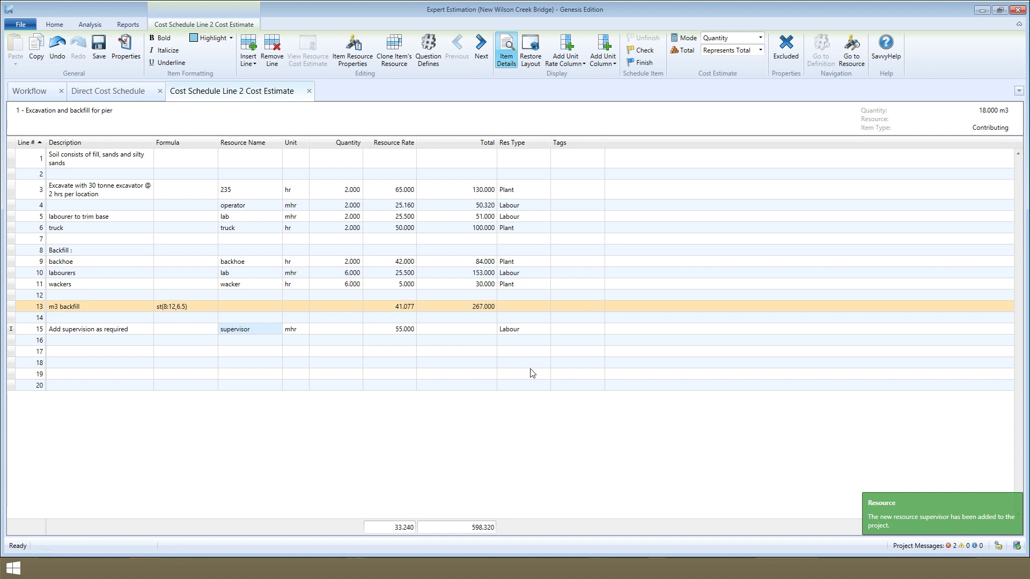
{"action": "left_click", "coordinate": [207, 333]}
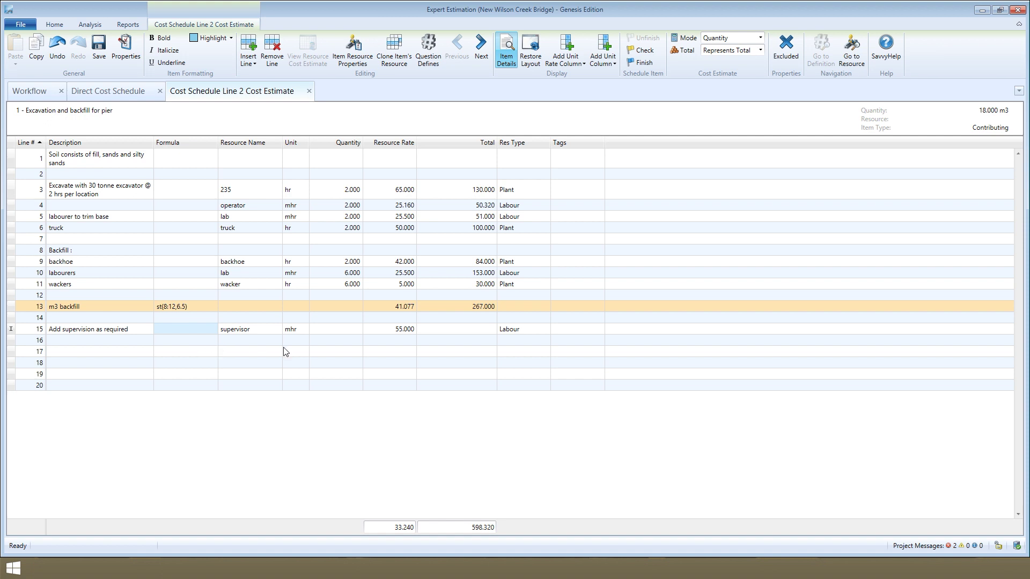
Enter the formula 4+4 on line 15, giving a quantity of 8.
{"action": "left_click", "coordinate": [324, 331]}
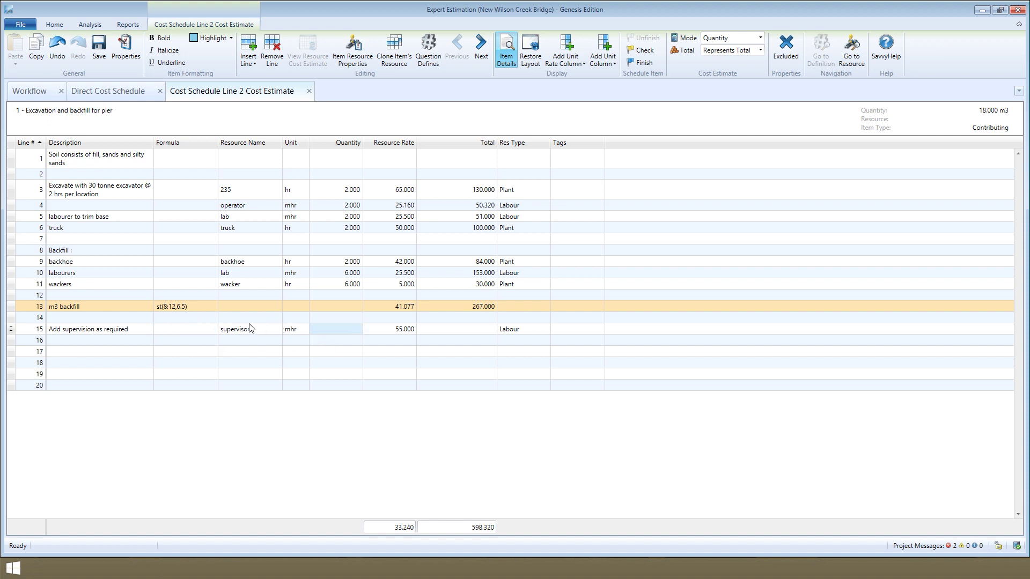
{"action": "left_click", "coordinate": [214, 328]}
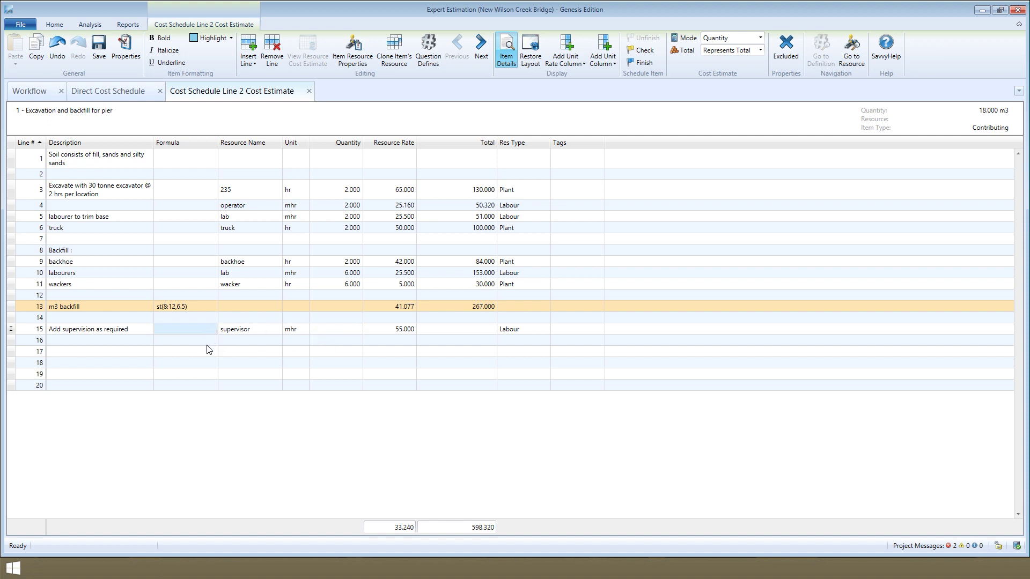
{"action": "type", "text": "4+4"}
{"action": "key", "text": "Return"}
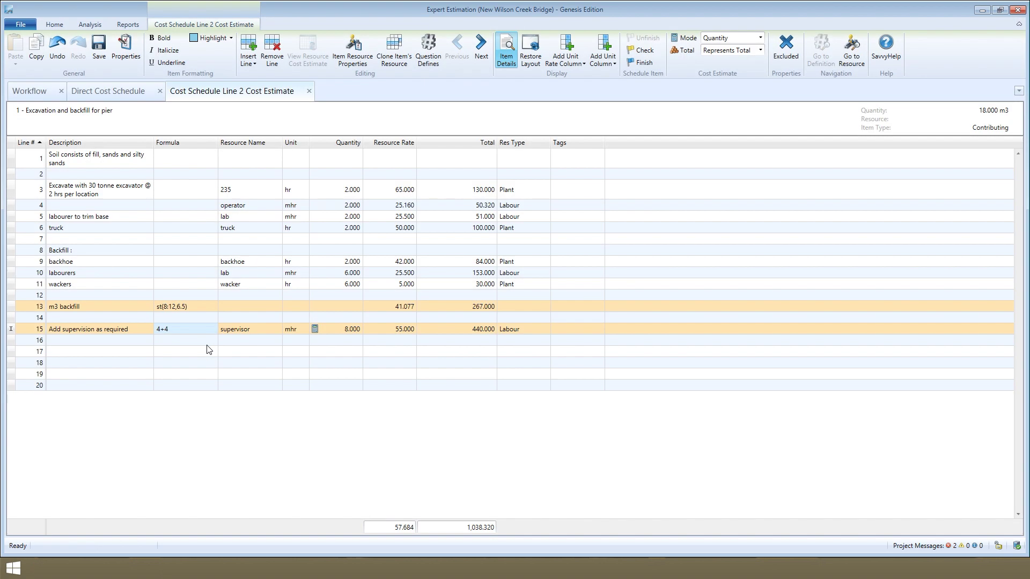
{"action": "left_click", "coordinate": [338, 335]}
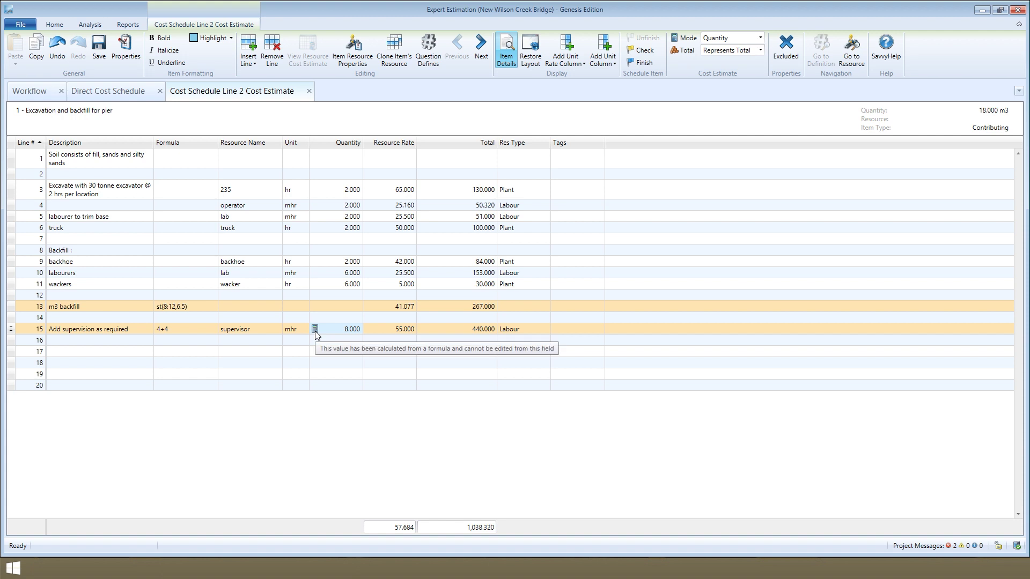
{"action": "left_click", "coordinate": [197, 328]}
Enter the formula 3*2 on line 16, giving a quantity of 6.
{"action": "left_click", "coordinate": [197, 341]}
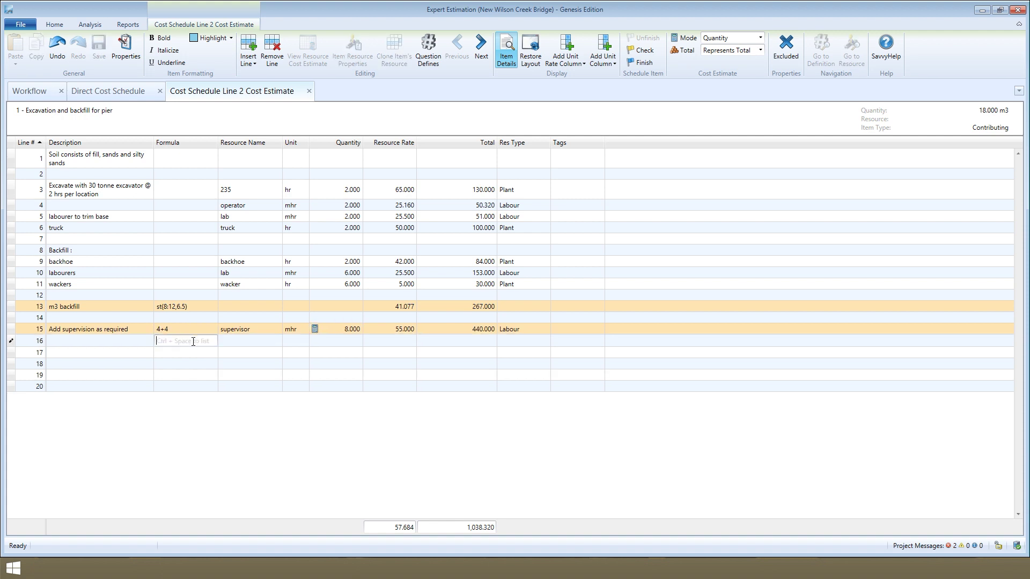
{"action": "type", "text": "3*2"}
{"action": "key", "text": "Return"}
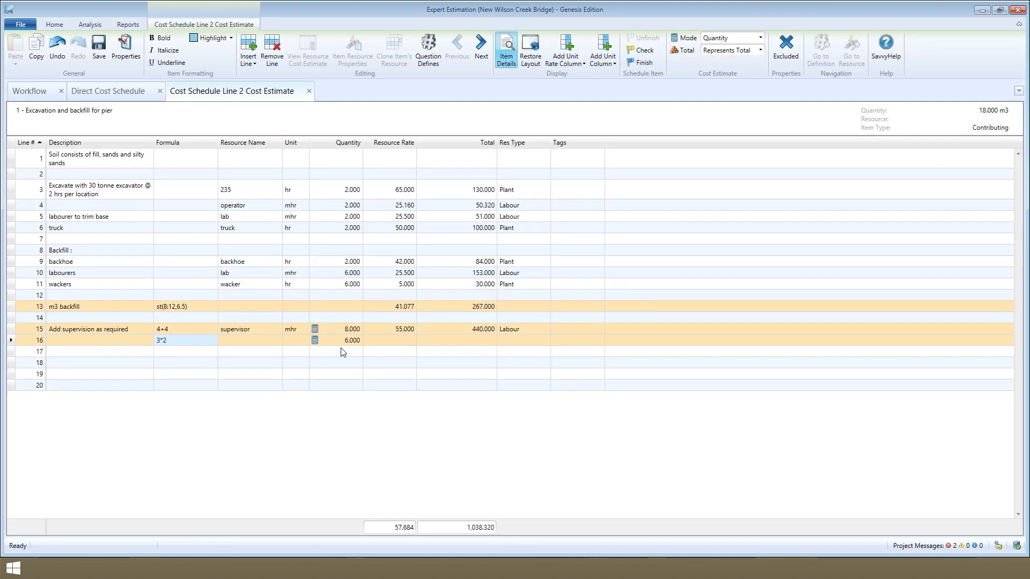
{"action": "left_click", "coordinate": [351, 344]}
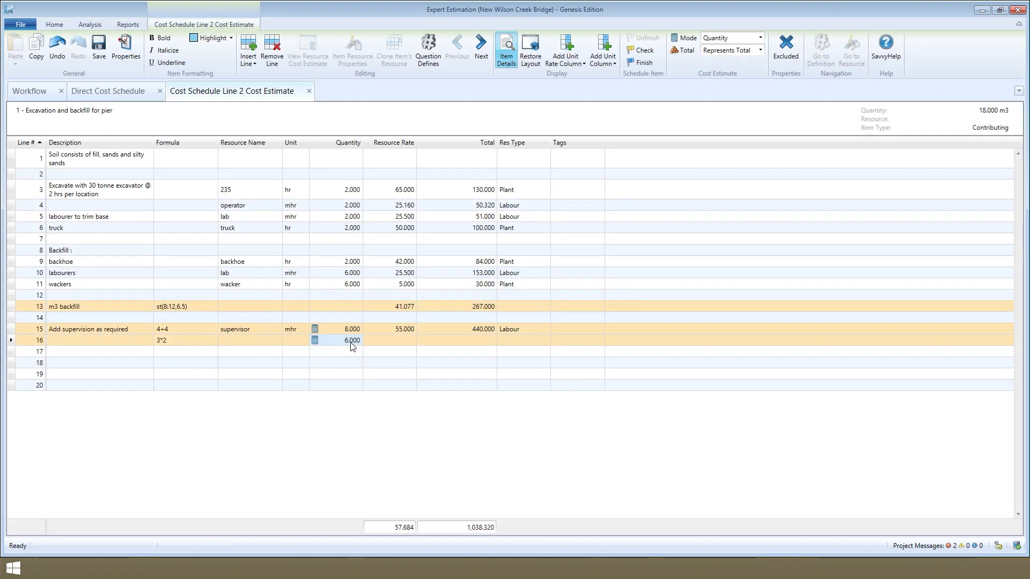
{"action": "left_click", "coordinate": [160, 354]}
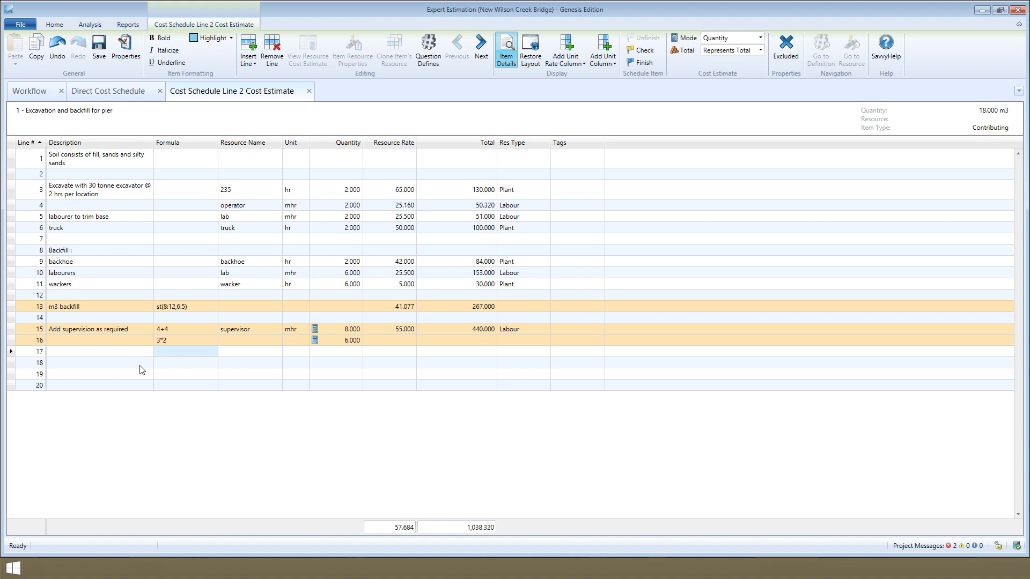
{"action": "type", "text": "3 hr"}
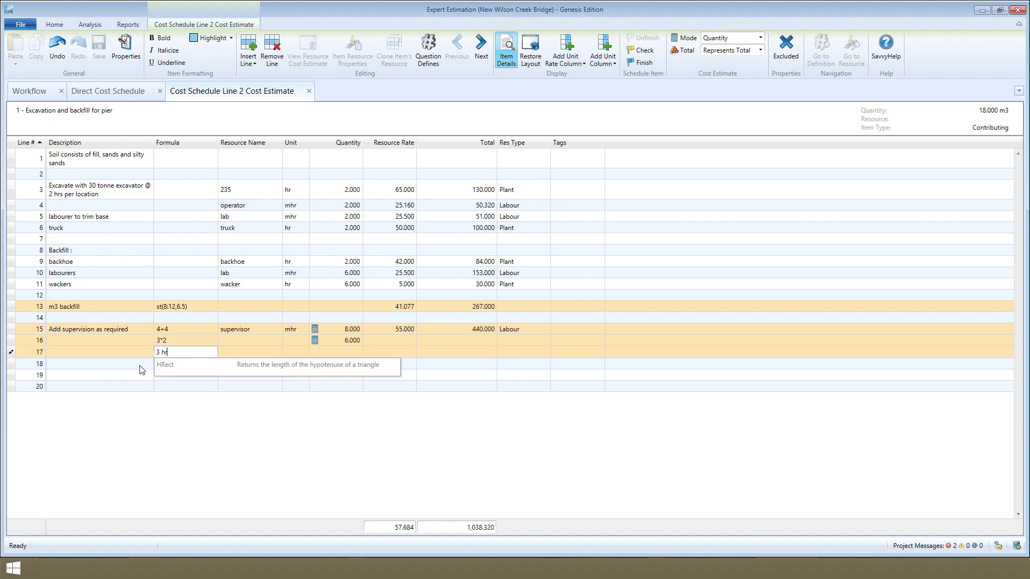
{"action": "type", "text": "s per site"}
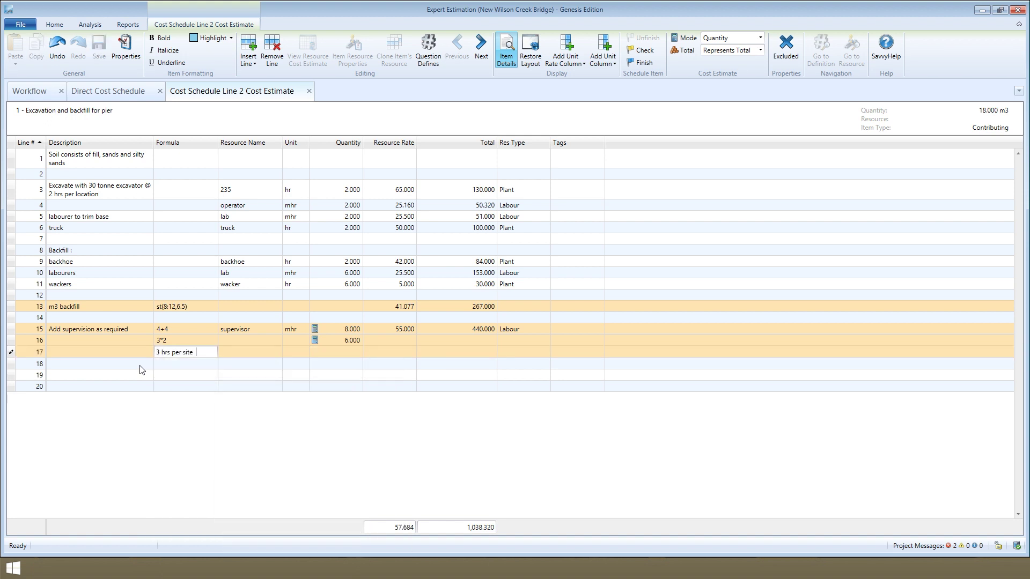
{"action": "type", "text": "*"}
{"action": "type", "text": " 5"}
{"action": "type", "text": " sites"}
{"action": "type", "text": " * 3"}
{"action": "type", "text": " supervisors"}
Enter line 17's formula '3 hrs per site * 5 sites * 3 supervisors', giving 45.
{"action": "key", "text": "Return"}
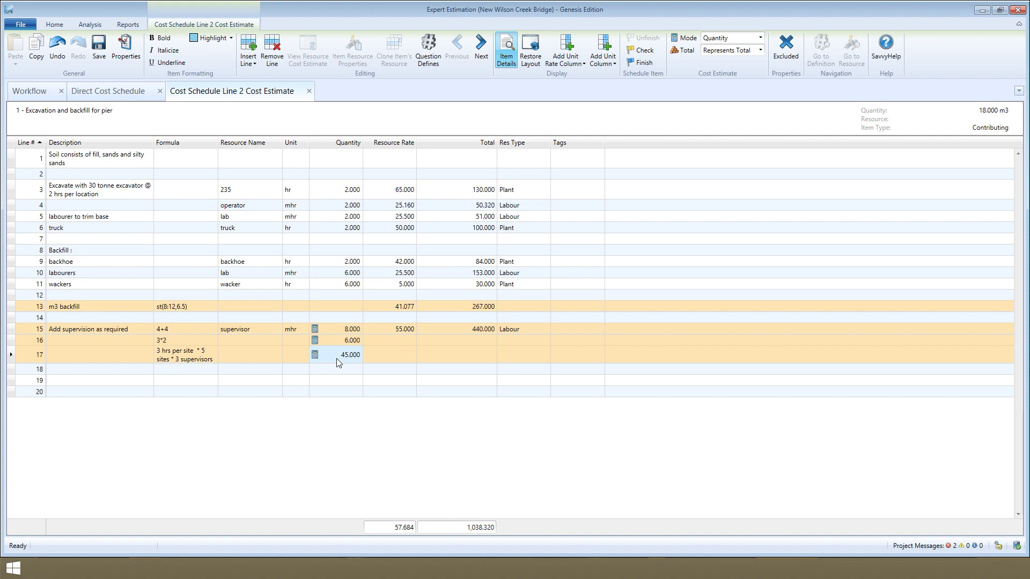
{"action": "left_click", "coordinate": [137, 371]}
{"action": "type", "text": "Sche"}
{"action": "type", "text": "dule quantity "}
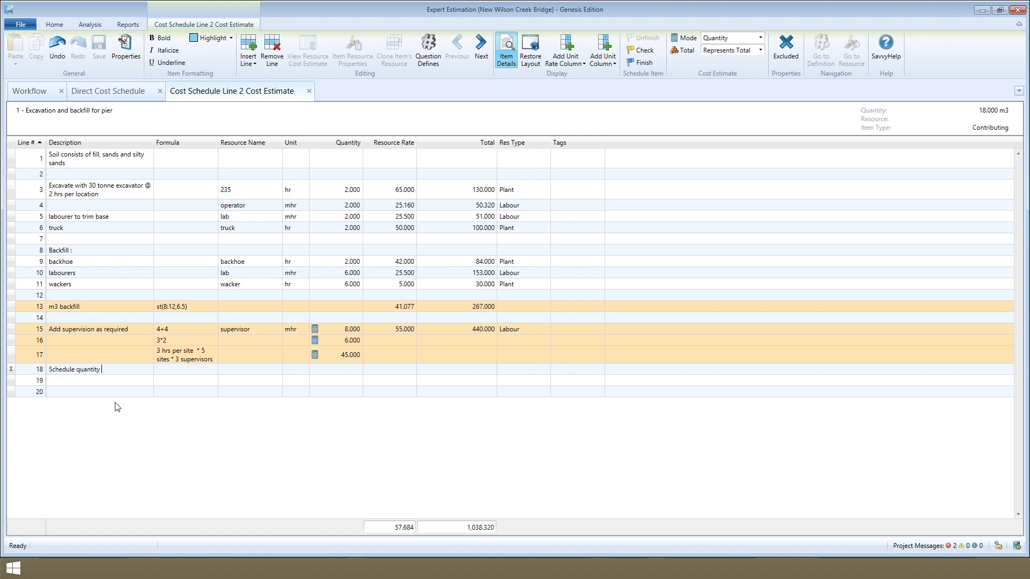
{"action": "type", "text": "define:"}
Describe line 18 as 'Schedule quantity define:' with the formula #QTY, returning 18.
{"action": "key", "text": "Tab"}
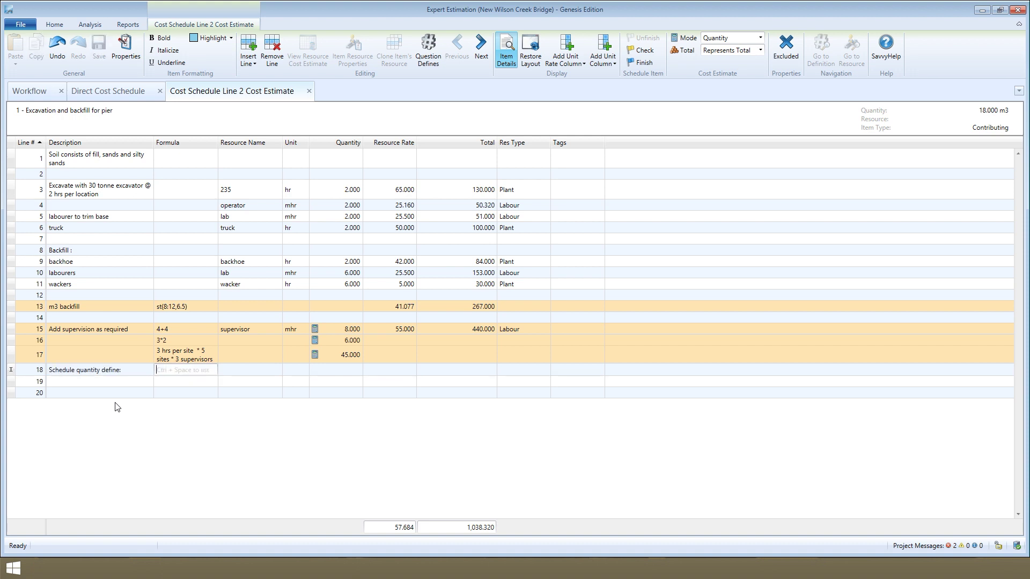
{"action": "type", "text": "#"}
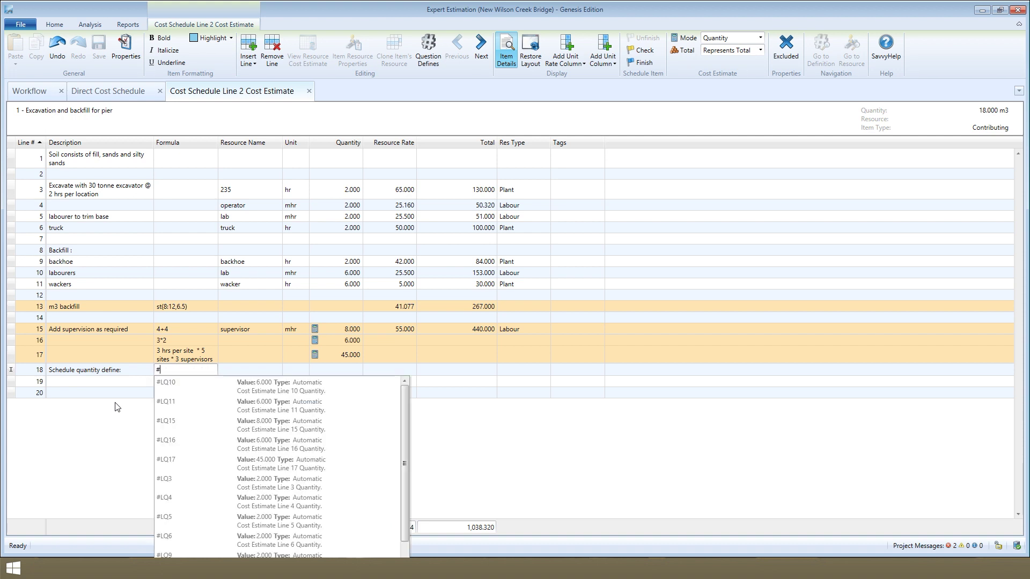
{"action": "type", "text": "QTY"}
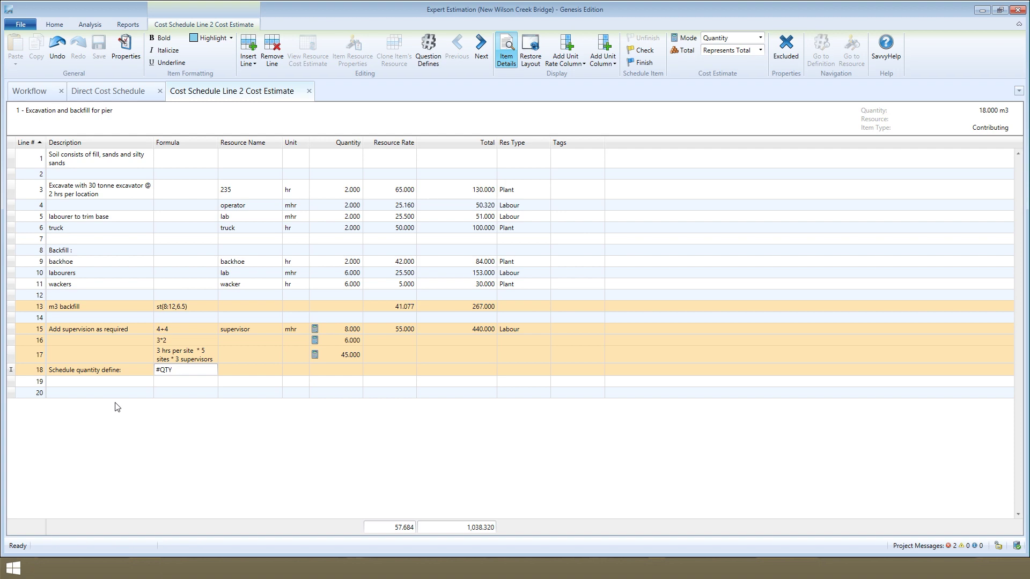
{"action": "key", "text": "Return"}
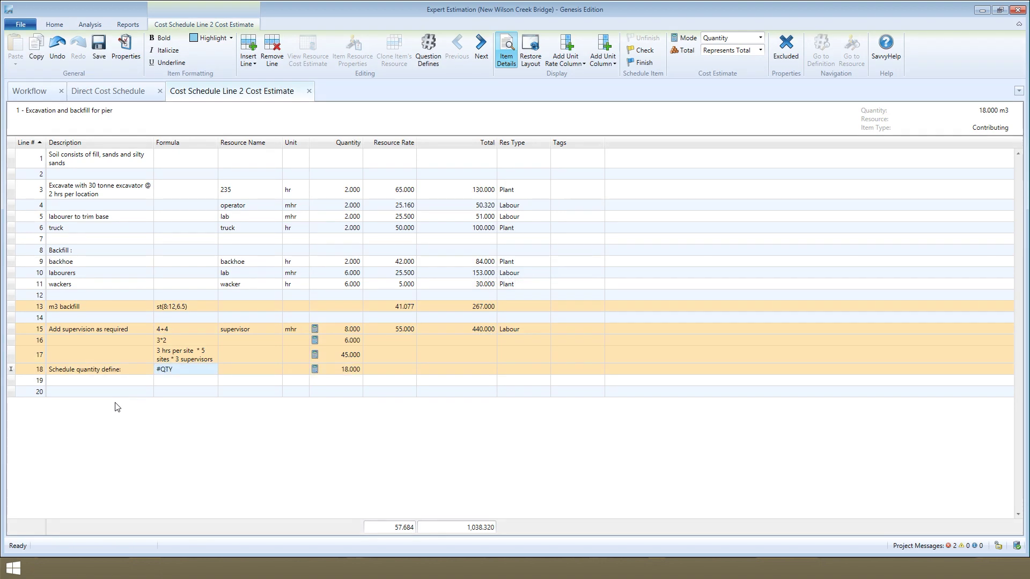
{"action": "left_click", "coordinate": [355, 378]}
{"action": "left_click", "coordinate": [170, 383]}
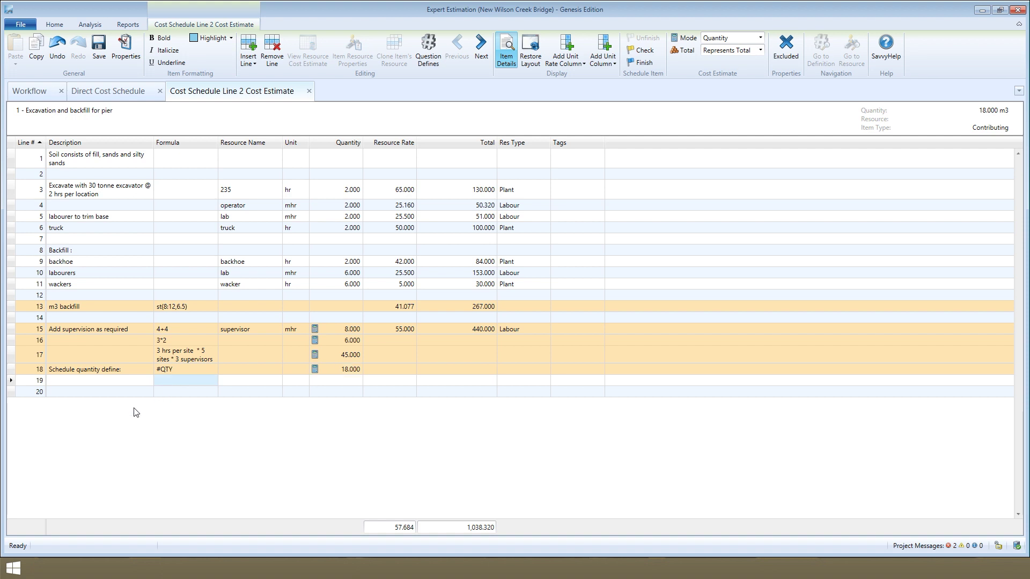
{"action": "type", "text": "#LQ"}
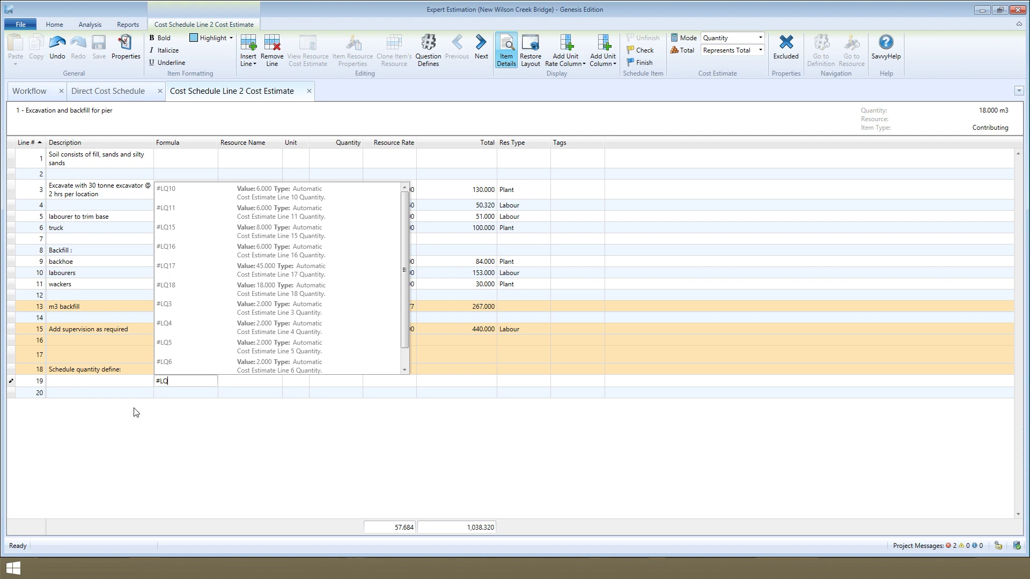
{"action": "type", "text": "10"}
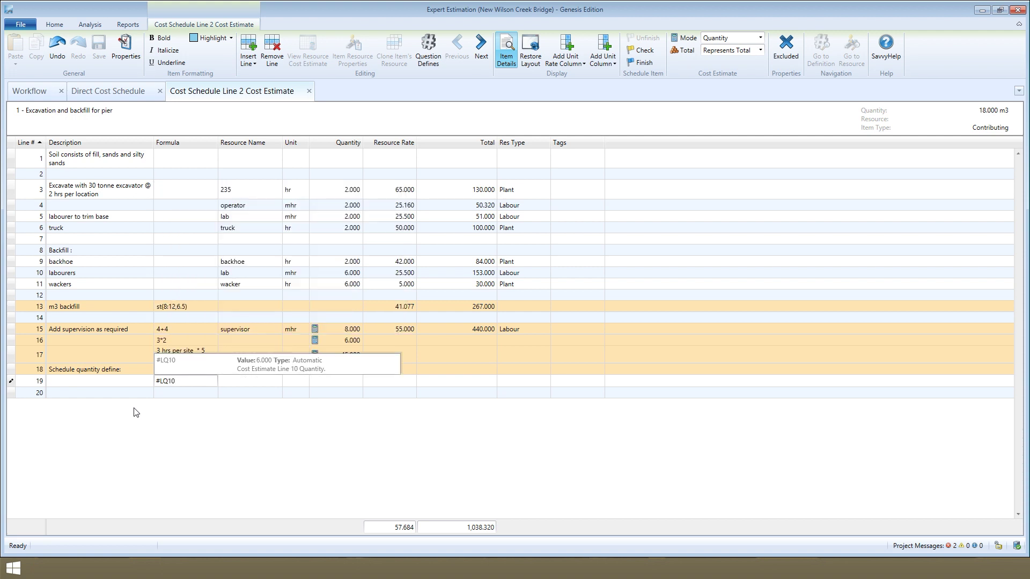
Give line 19 the formula #LQ10, returning 6, and describe it 'Line quantity define:'.
{"action": "key", "text": "Return"}
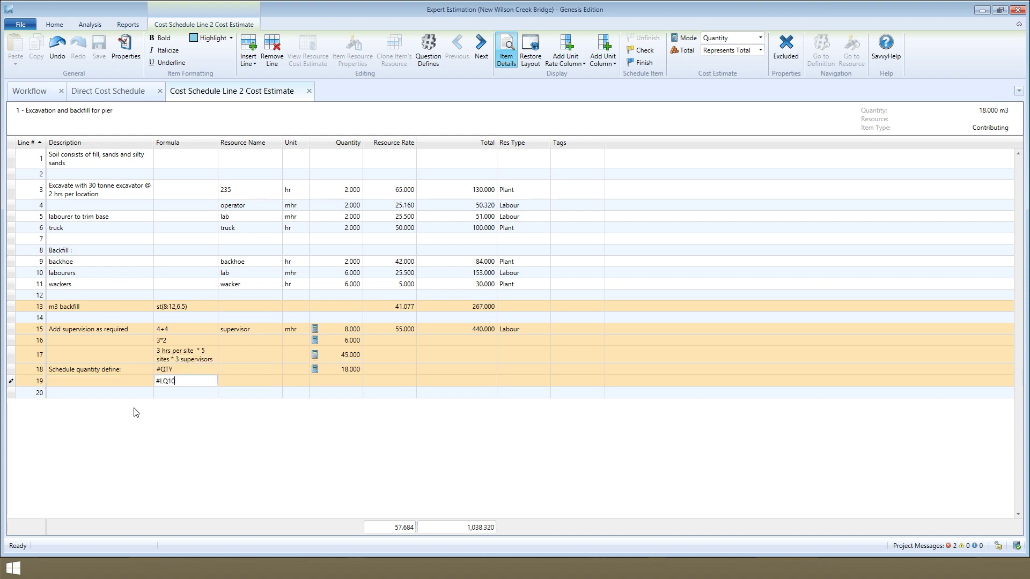
{"action": "key", "text": "Return"}
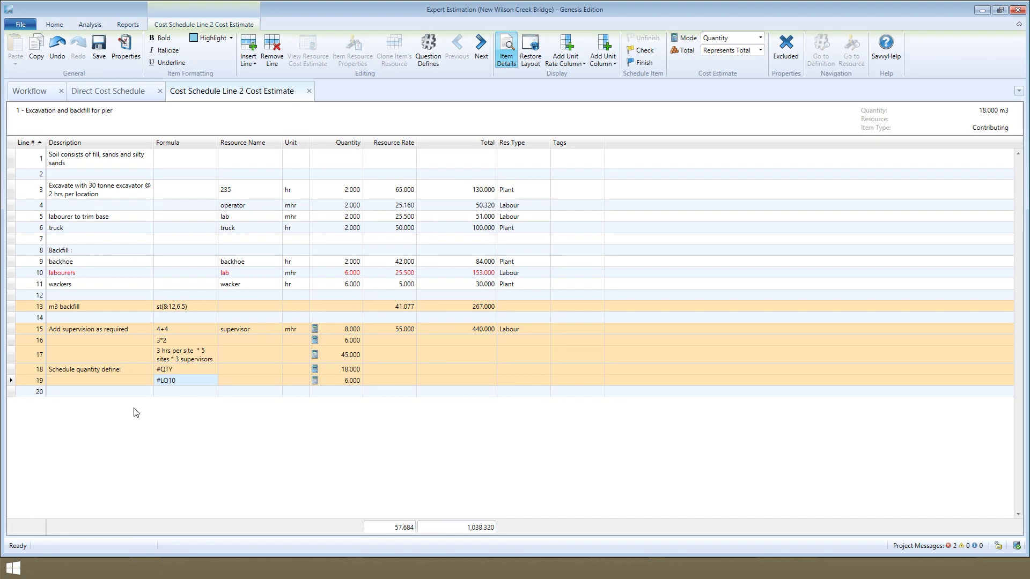
{"action": "type", "text": "Line q"}
{"action": "type", "text": "uantity define:"}
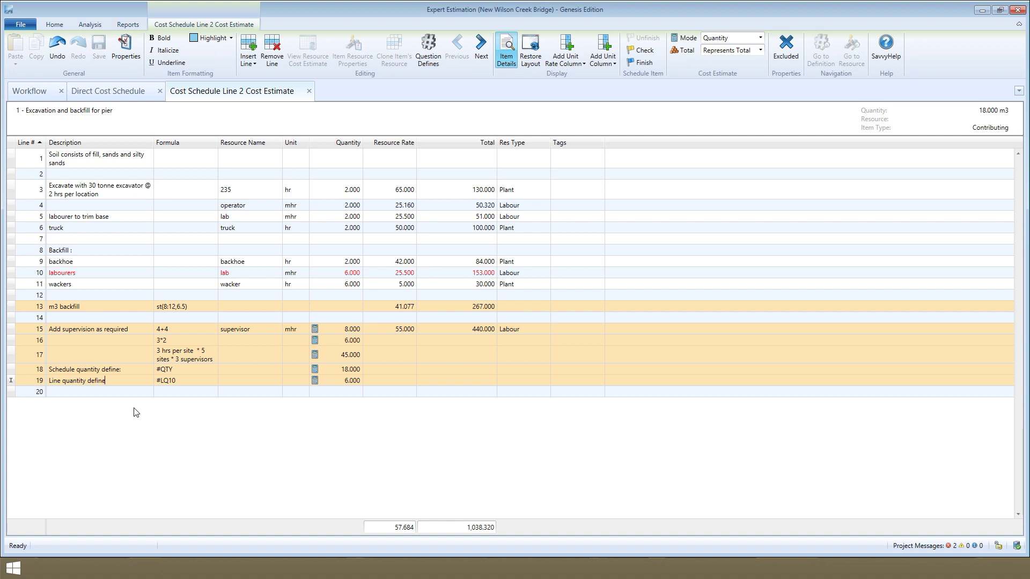
{"action": "key", "text": "Return"}
{"action": "left_click", "coordinate": [169, 394]}
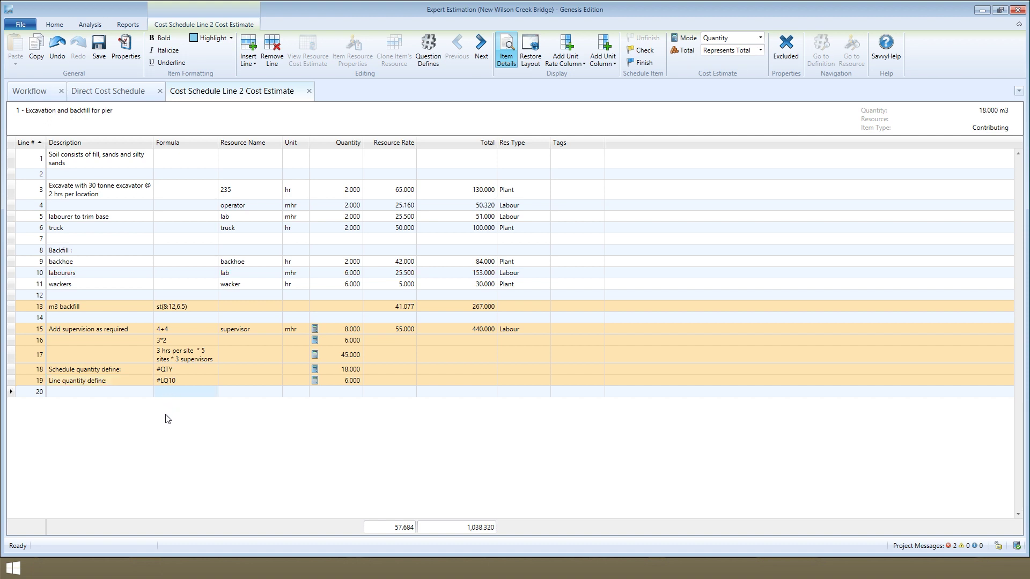
{"action": "left_click", "coordinate": [207, 394]}
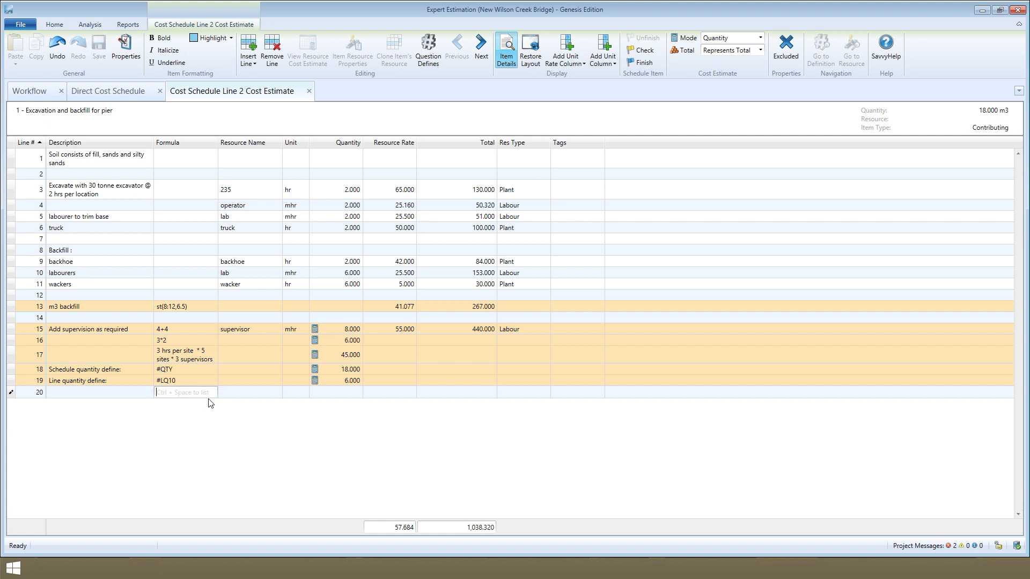
Give line 20 the formula CirArea(4 m), giving 50.265, then save and close the estimate.
{"action": "key", "text": "ctrl+space"}
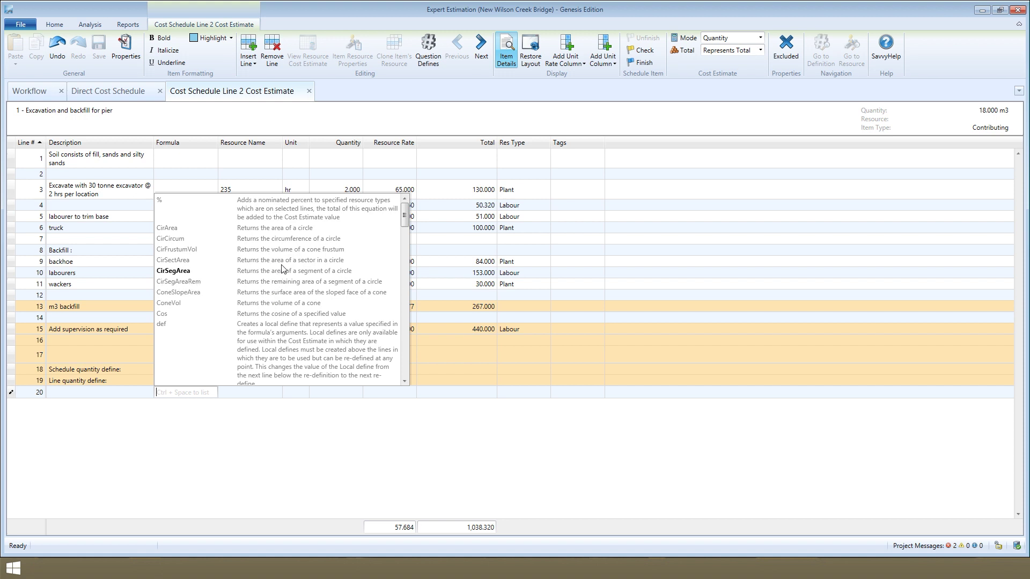
{"action": "double_click", "coordinate": [296, 229]}
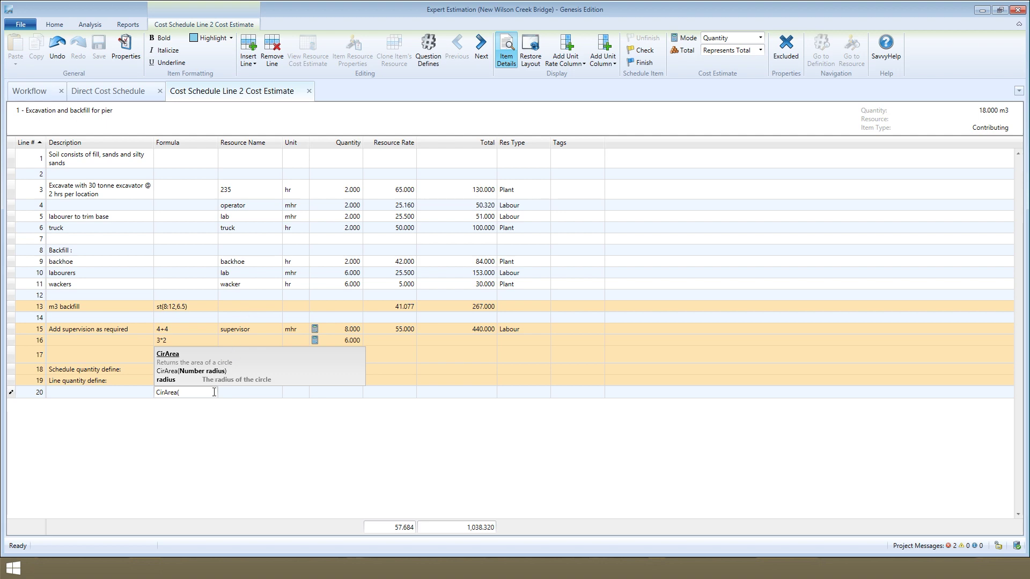
{"action": "type", "text": "4 m)"}
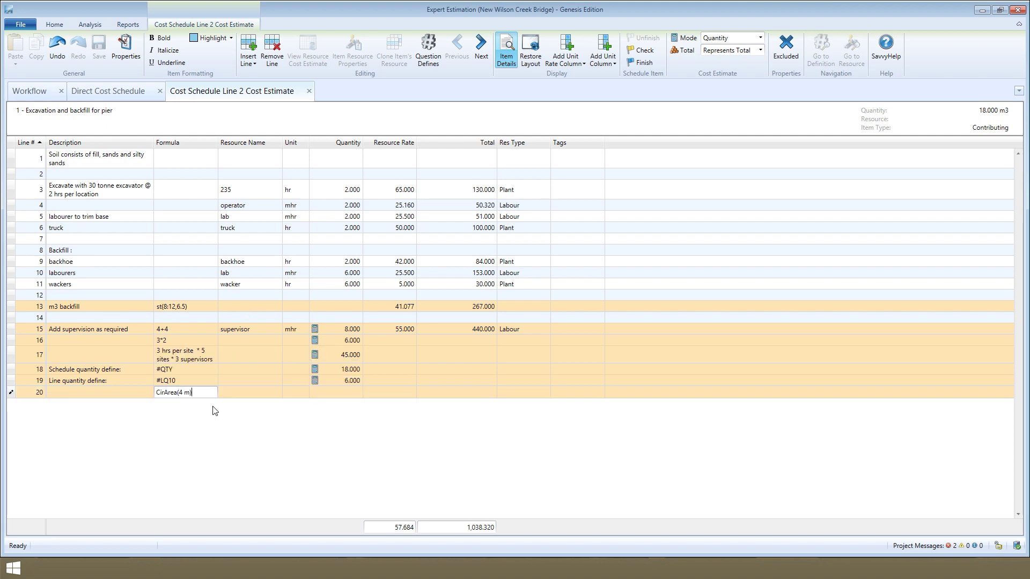
{"action": "key", "text": "Return"}
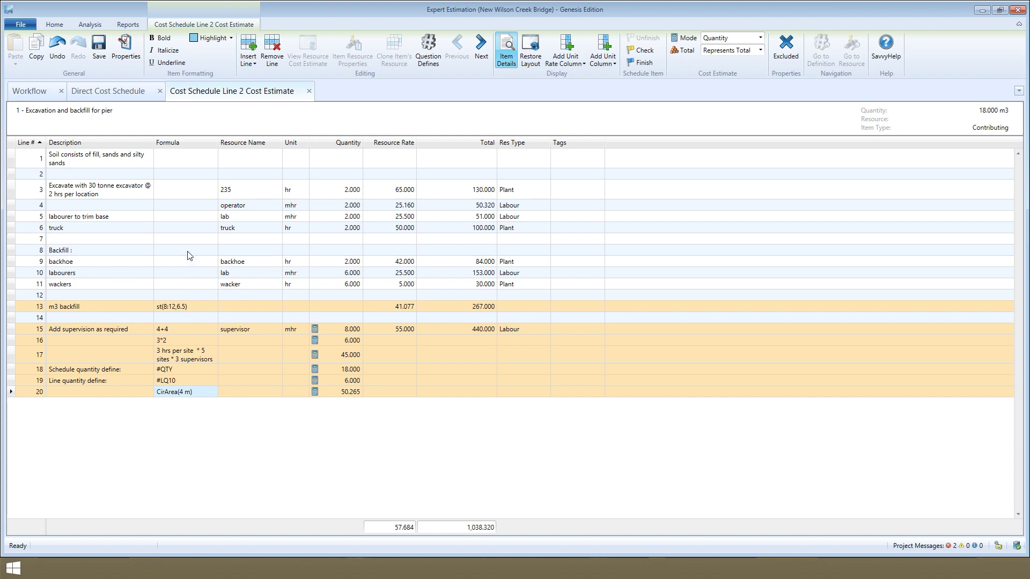
{"action": "left_click", "coordinate": [102, 52]}
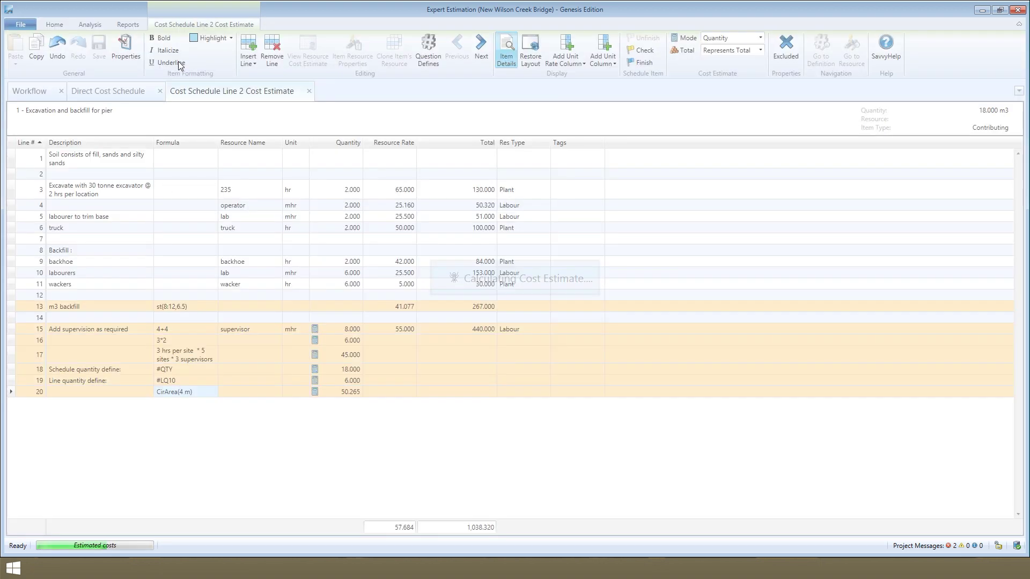
{"action": "left_click", "coordinate": [308, 93]}
Return to the Direct Cost Schedule and select the empty line 9.
{"action": "left_click", "coordinate": [271, 151]}
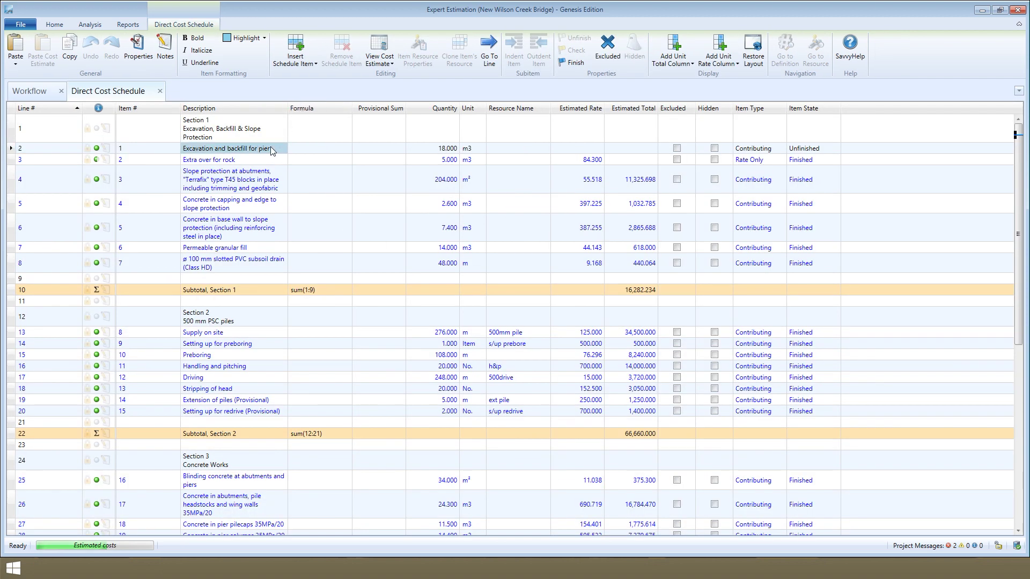
{"action": "left_click", "coordinate": [258, 279]}
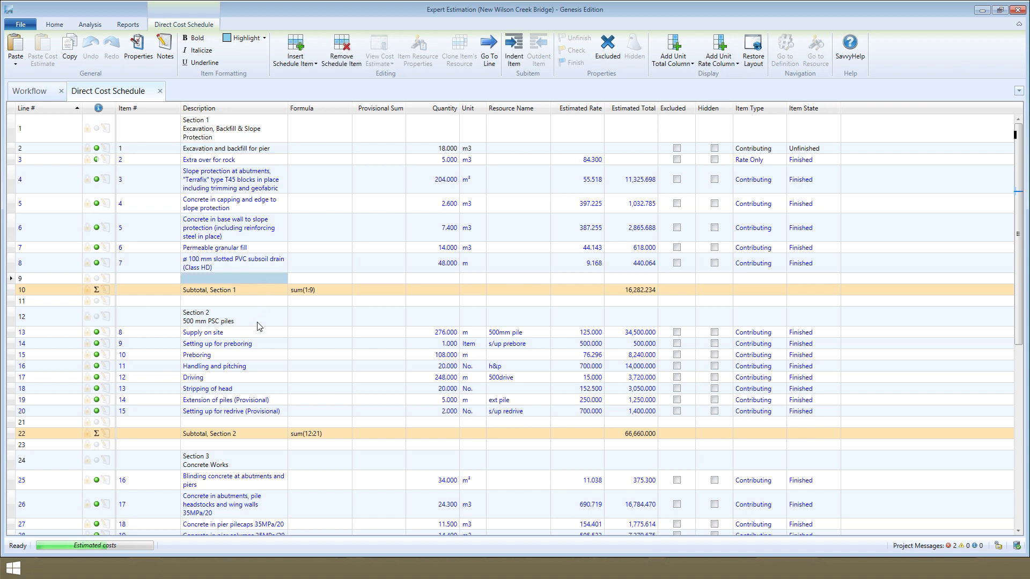